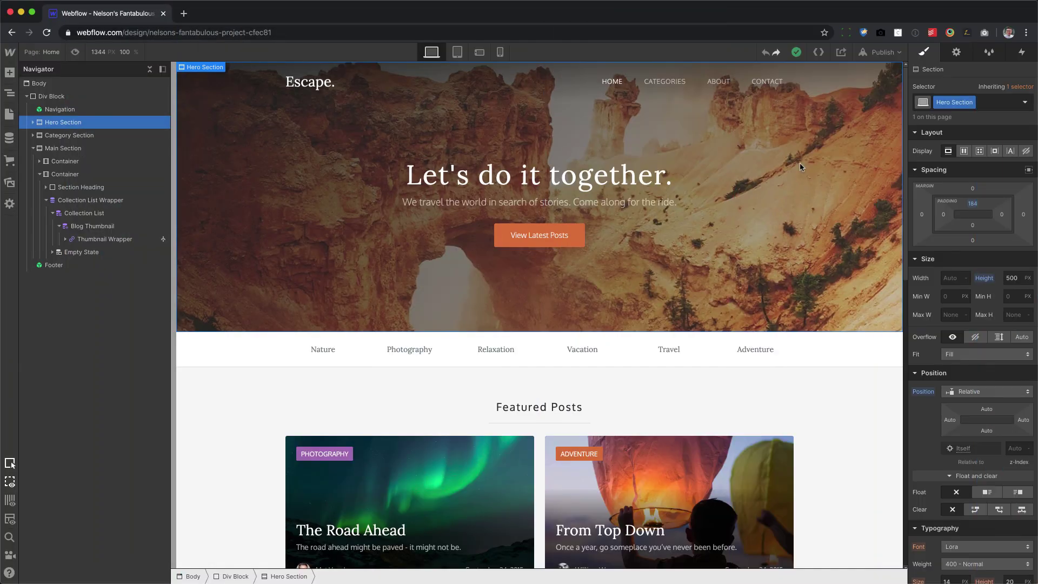
# - Set the Most Recent Collection List Wrapper to the Full Width layout in Settings
pyautogui.scroll(-2, 802, 196)
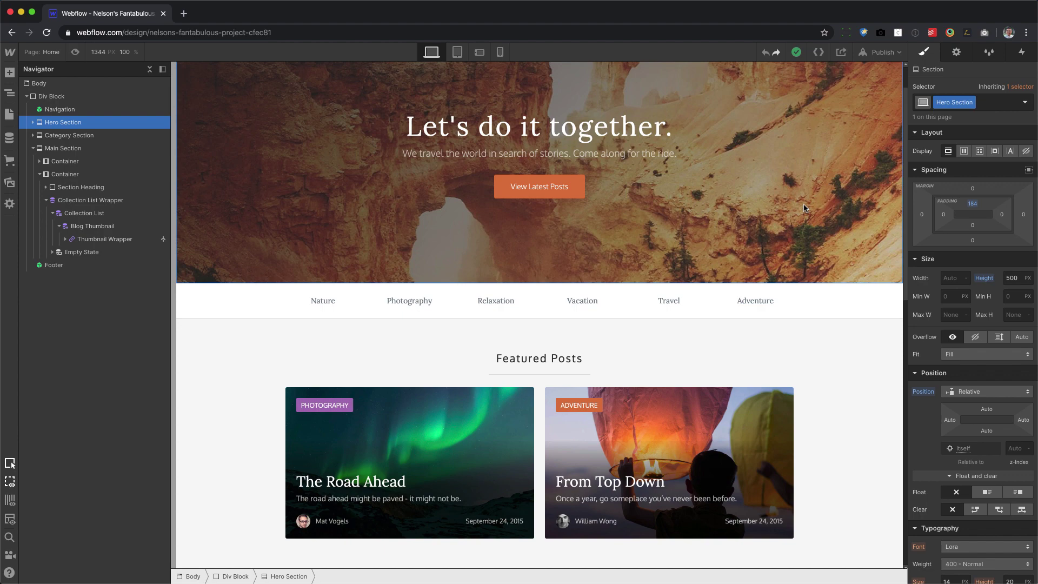
pyautogui.scroll(-6, 803, 208)
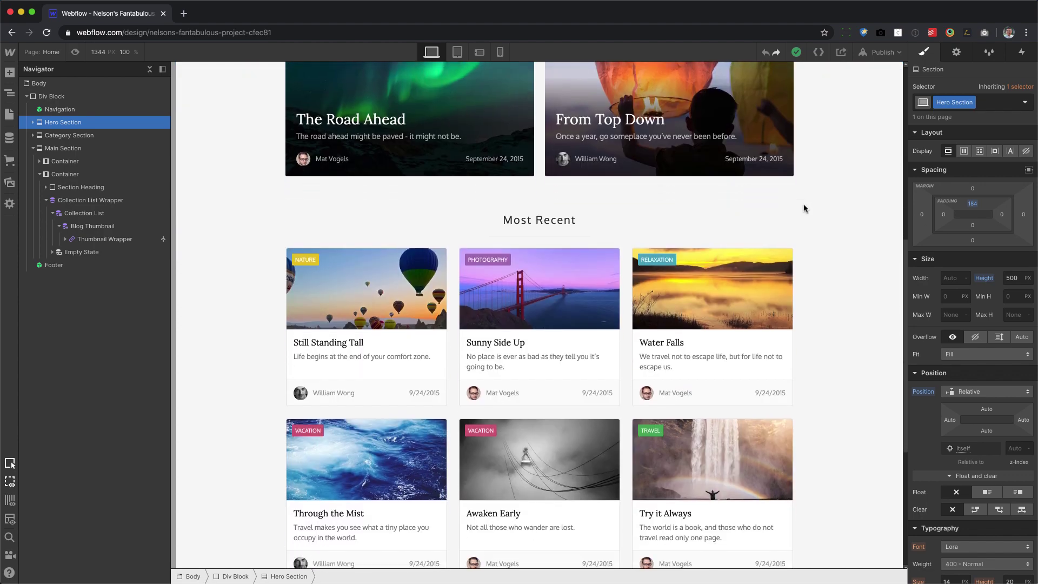
pyautogui.click(129, 205)
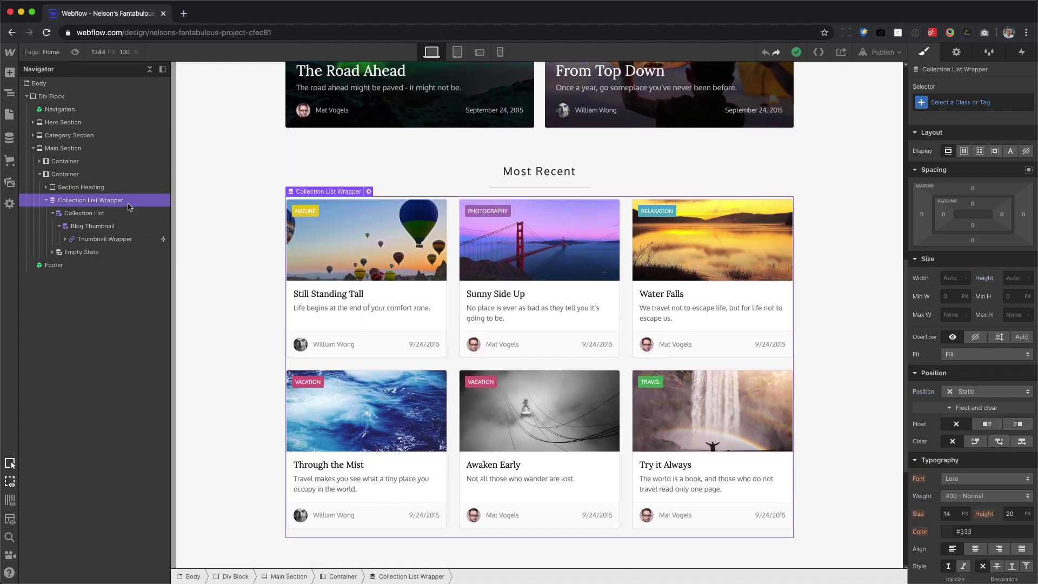
pyautogui.click(958, 55)
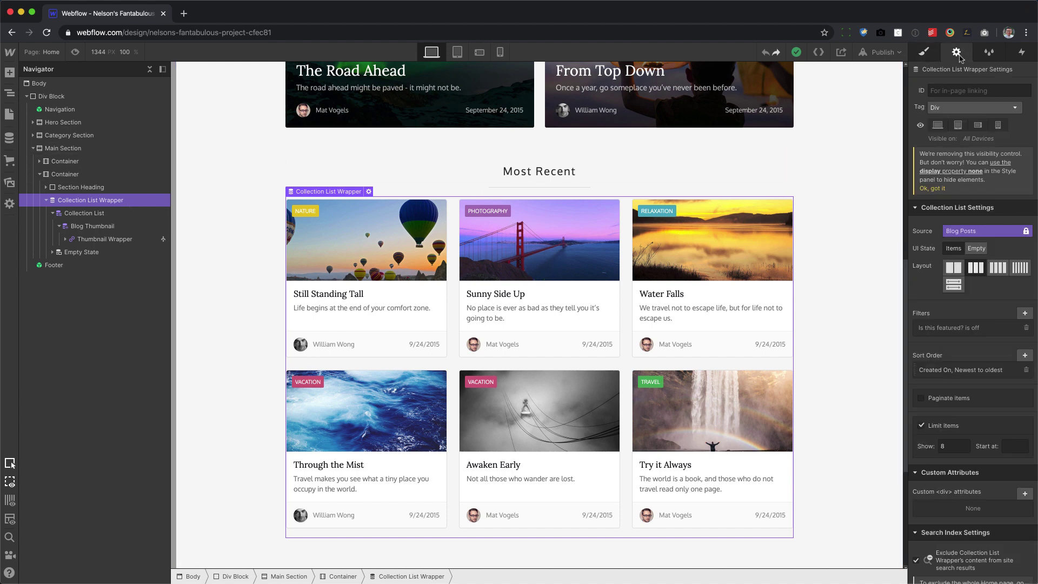
pyautogui.click(954, 286)
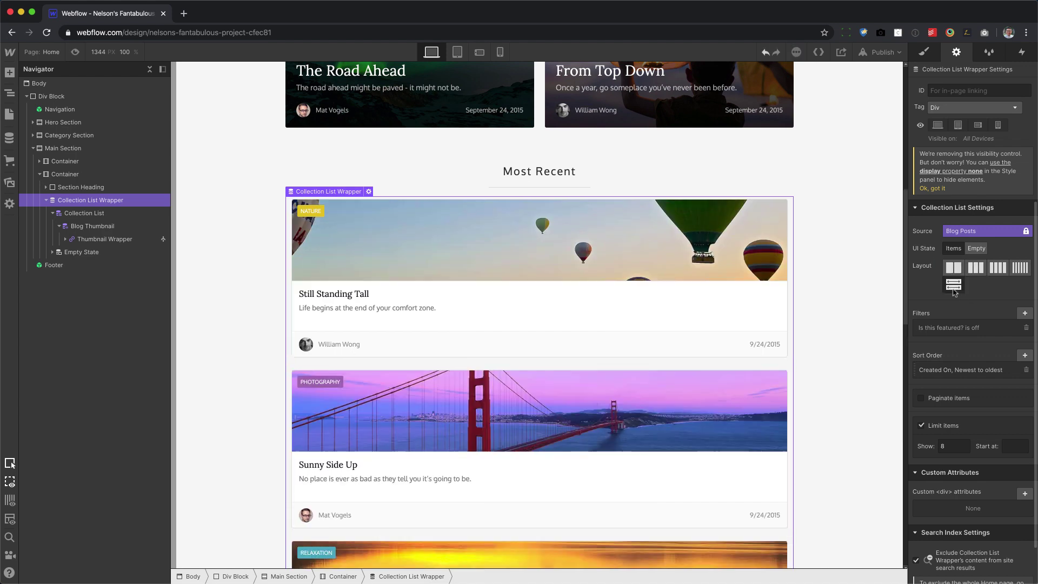
# - Set the Blog Thumbnail's Clear to None in the Style panel
pyautogui.click(110, 226)
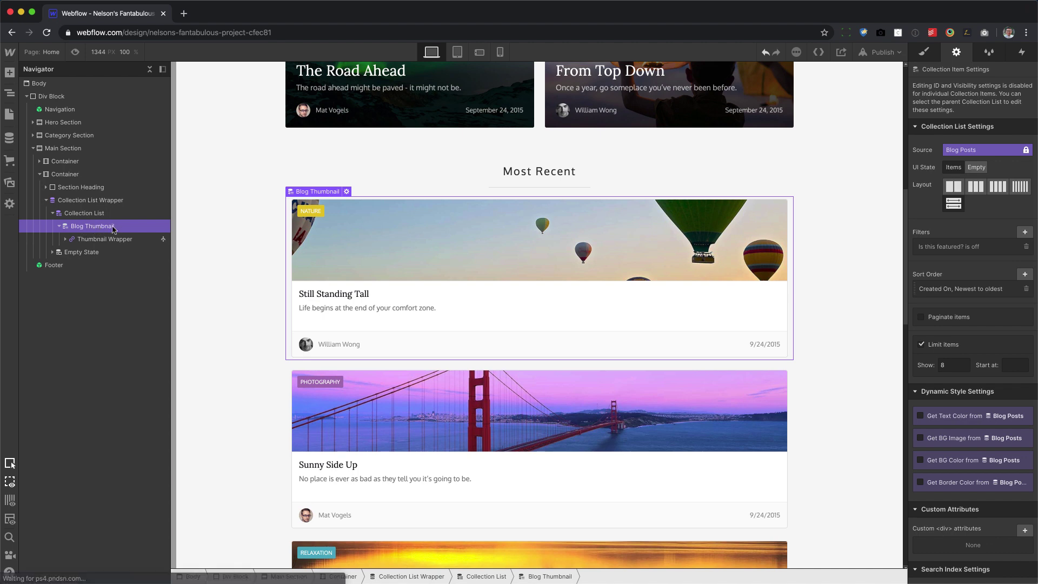
pyautogui.click(916, 50)
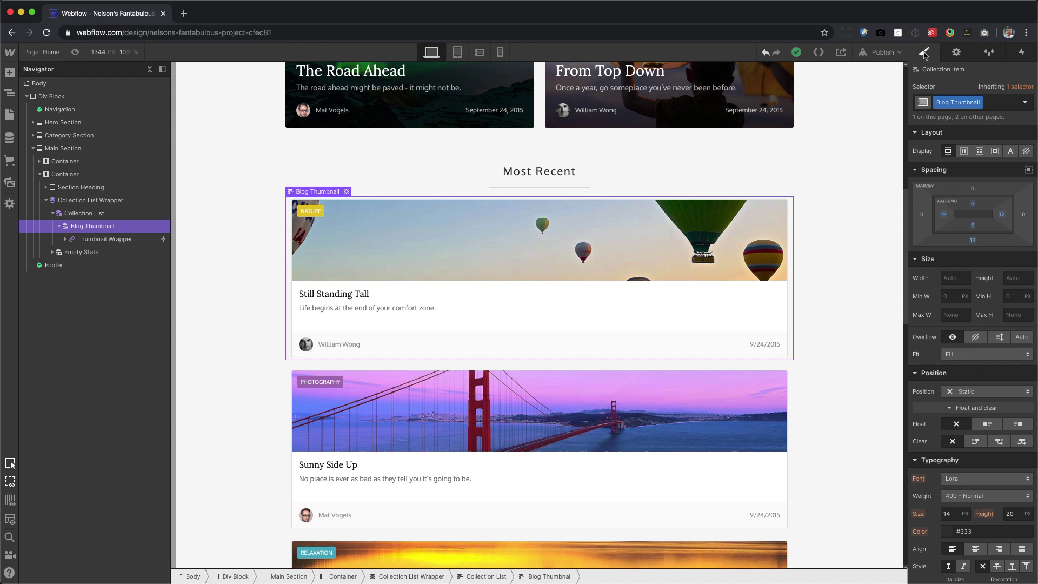
pyautogui.click(951, 442)
# - Set the Collection List's Clear and Float to None
pyautogui.click(102, 214)
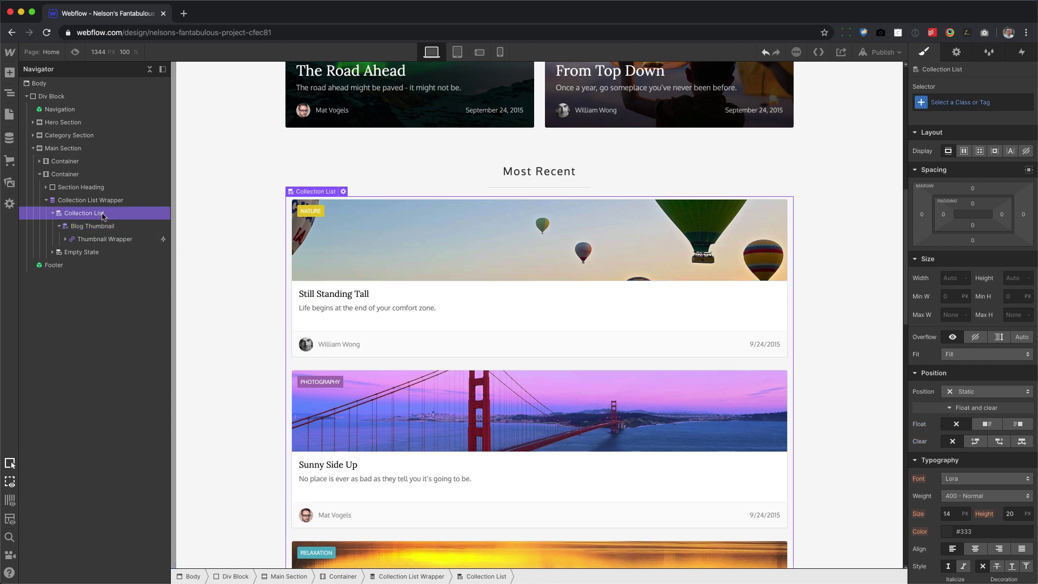
pyautogui.click(955, 442)
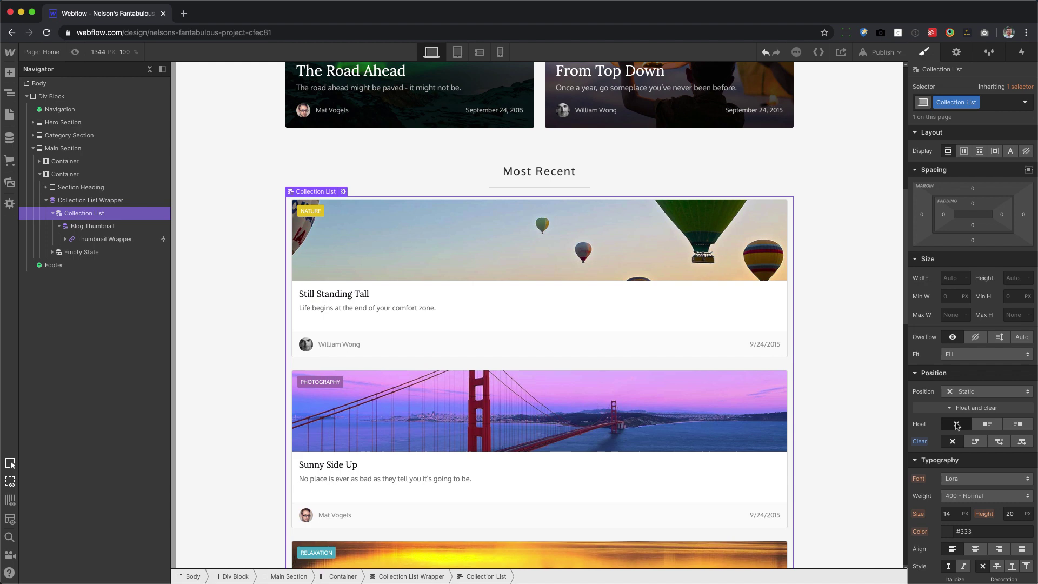
pyautogui.click(956, 424)
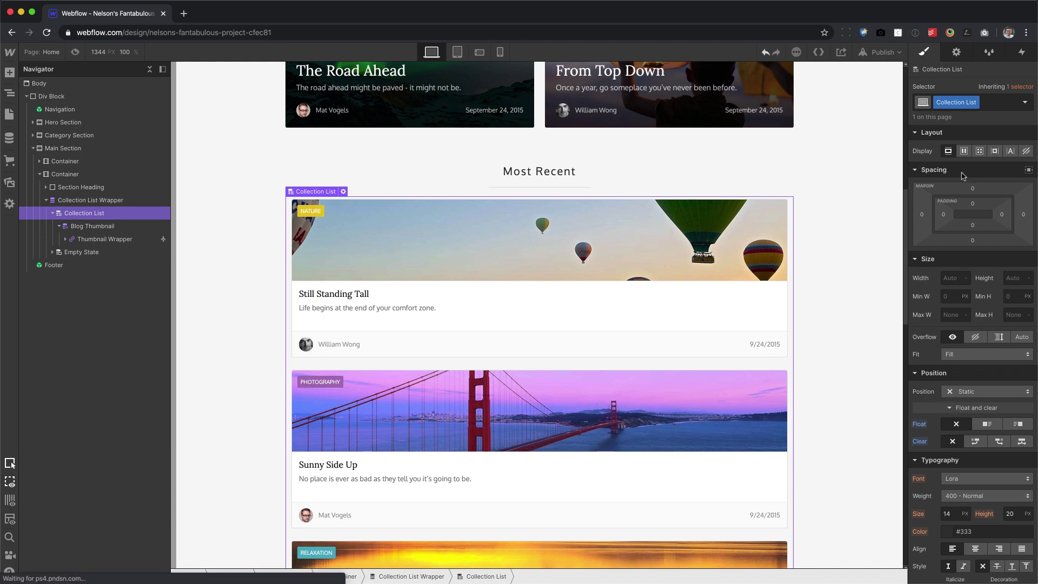
# - Make the Most Recent Collection List a grid with a third 1fr column
pyautogui.click(980, 151)
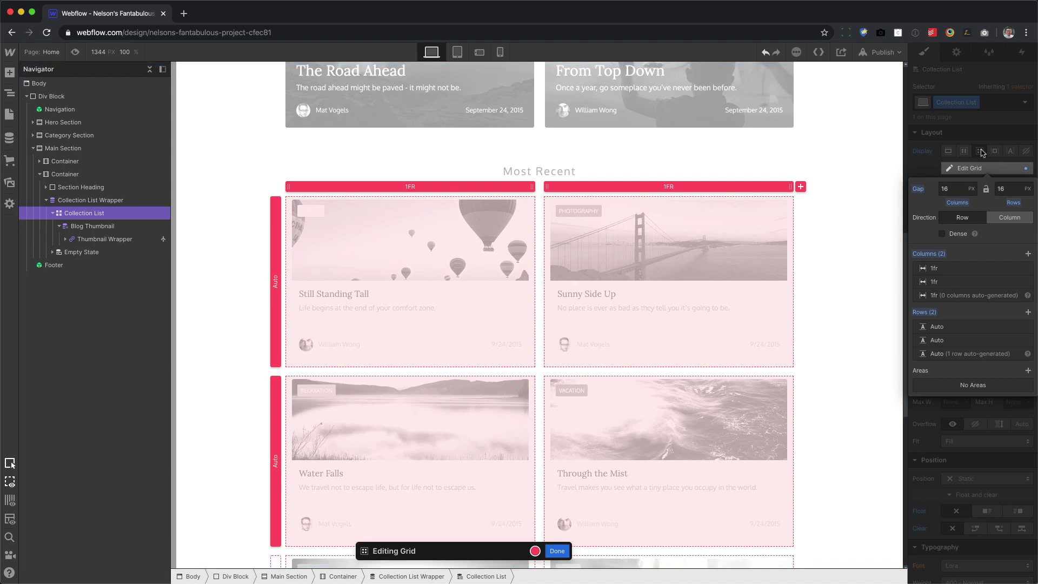
pyautogui.click(800, 186)
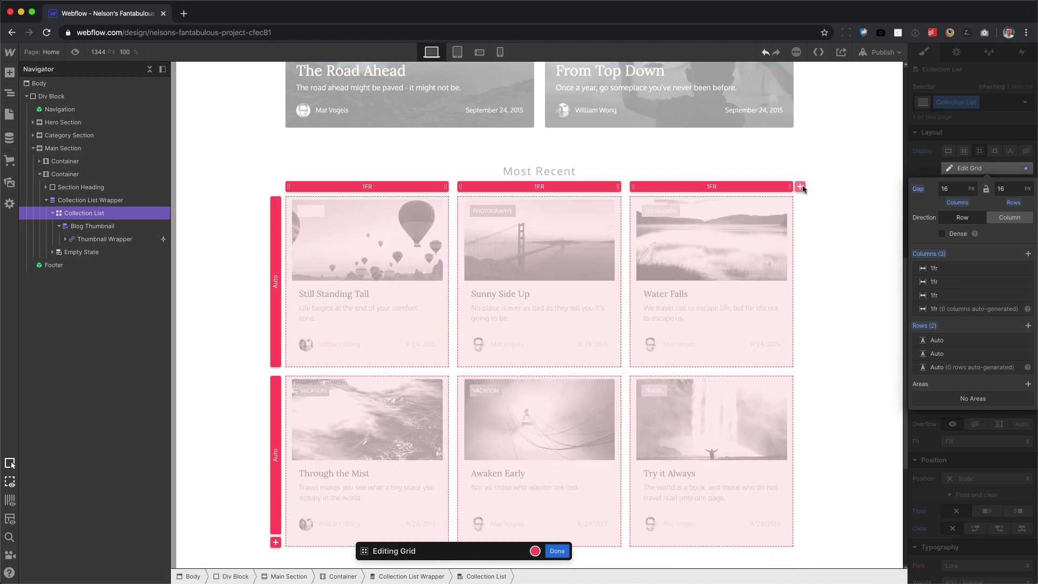
pyautogui.click(557, 551)
pyautogui.click(784, 206)
pyautogui.click(955, 52)
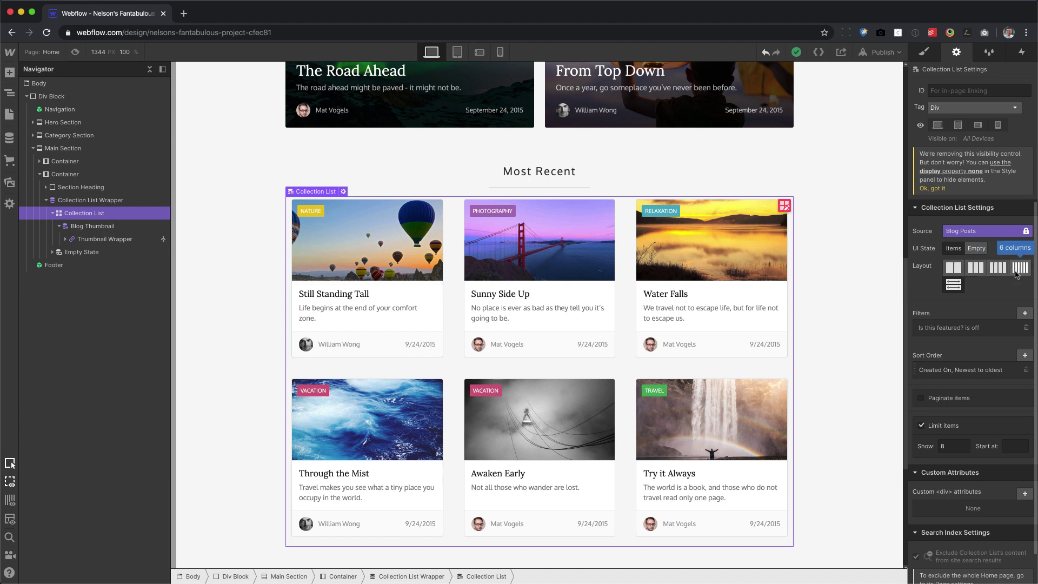
# - Add five extra columns to the post grid in Edit Grid
pyautogui.click(784, 205)
pyautogui.click(800, 187)
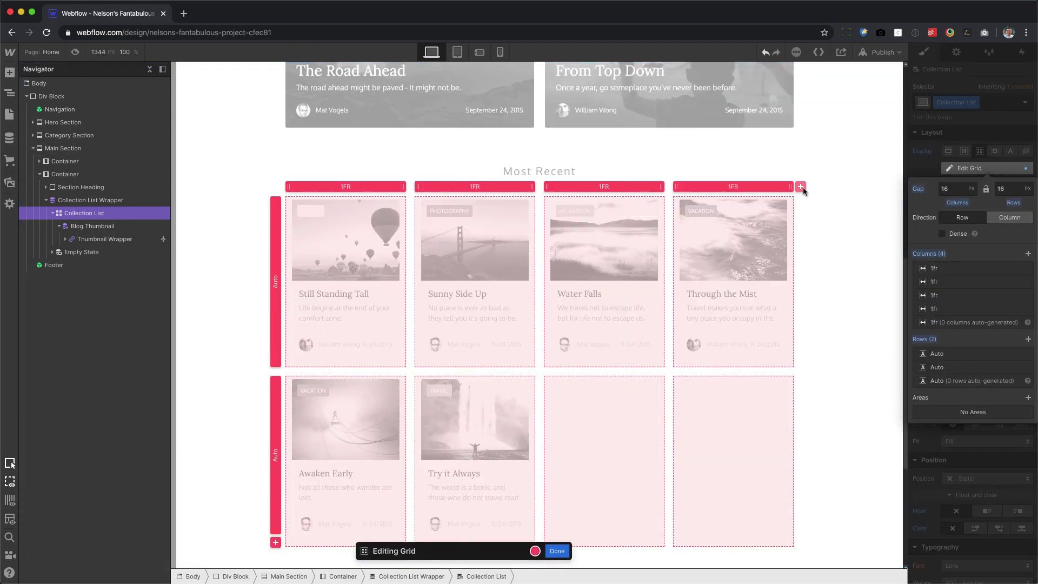
pyautogui.click(801, 187)
pyautogui.click(800, 187)
pyautogui.click(800, 187)
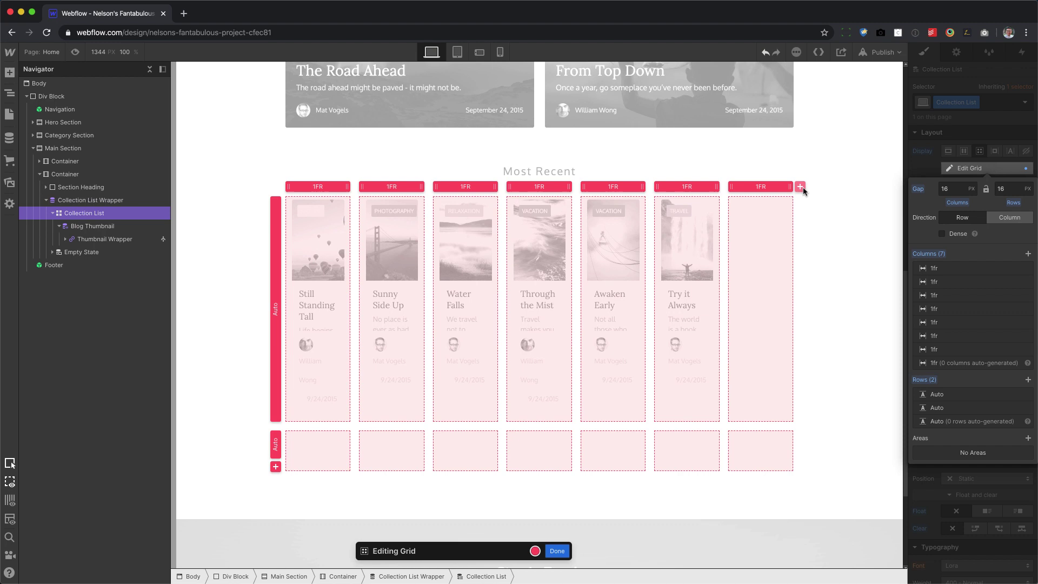
pyautogui.click(800, 187)
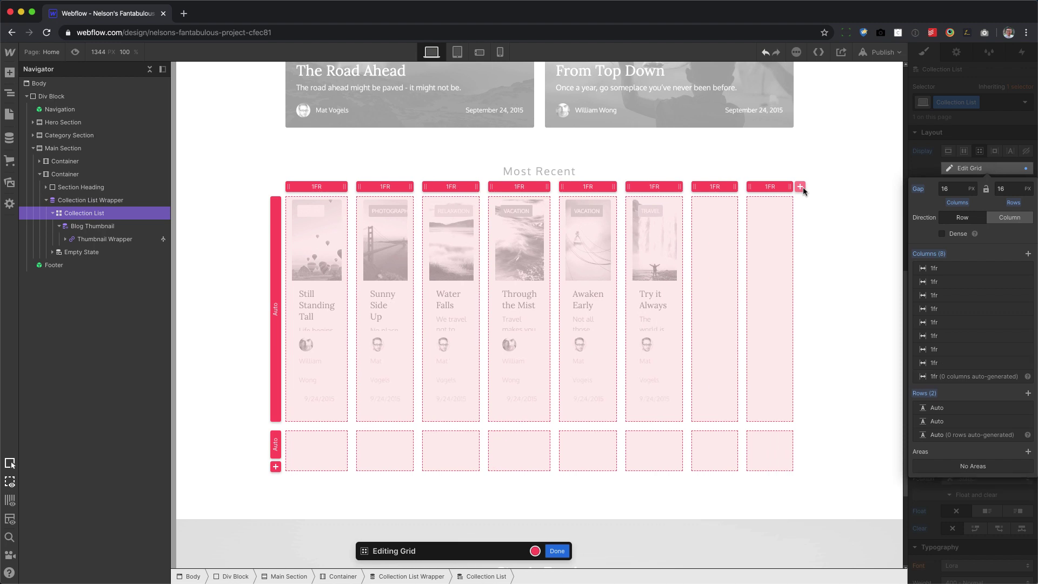
# - Delete extra columns back to three and drag the gaps to 21 px columns, 20 px rows
pyautogui.click(1026, 362)
pyautogui.click(1026, 337)
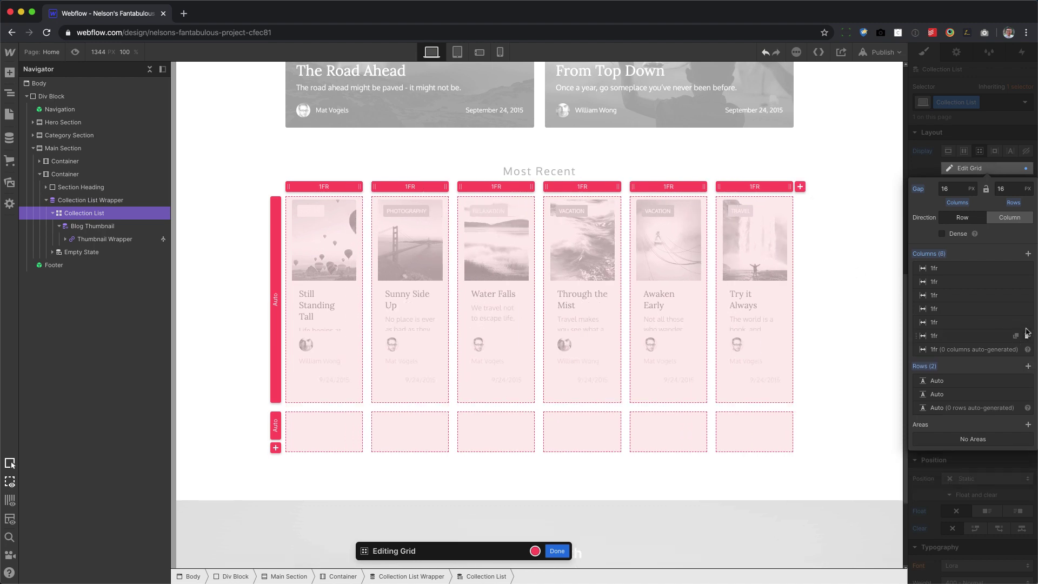
pyautogui.click(1027, 323)
pyautogui.click(1026, 310)
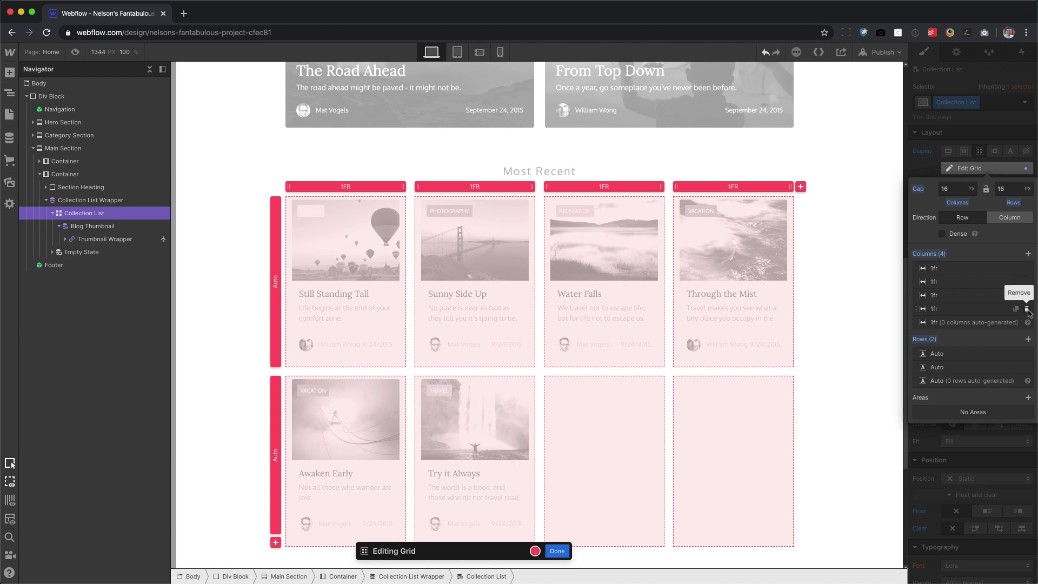
pyautogui.click(1027, 310)
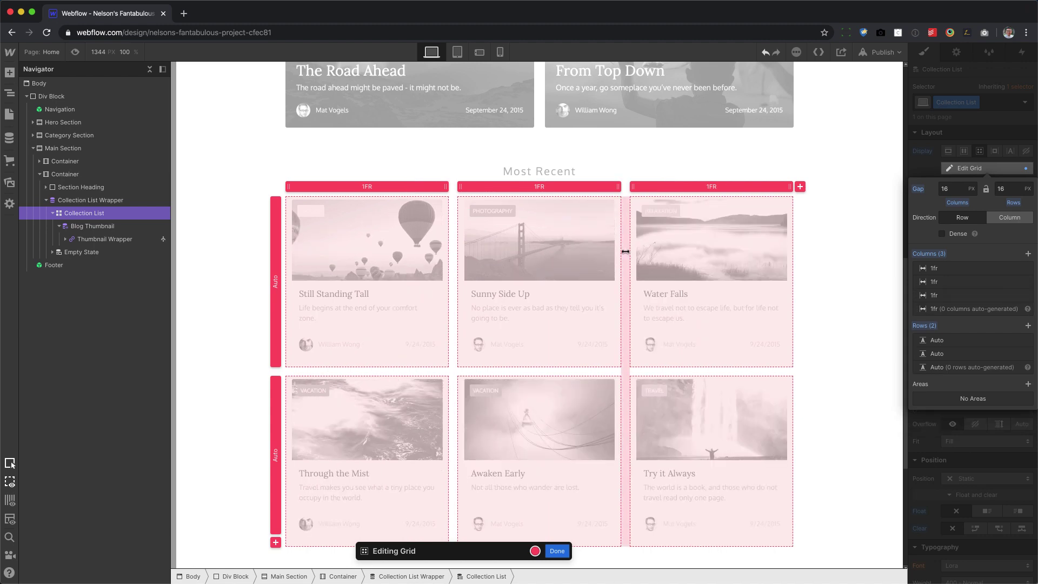
pyautogui.moveTo(625, 251)
pyautogui.mouseDown()
pyautogui.moveTo(654, 254)
pyautogui.moveTo(627, 249)
pyautogui.mouseUp()
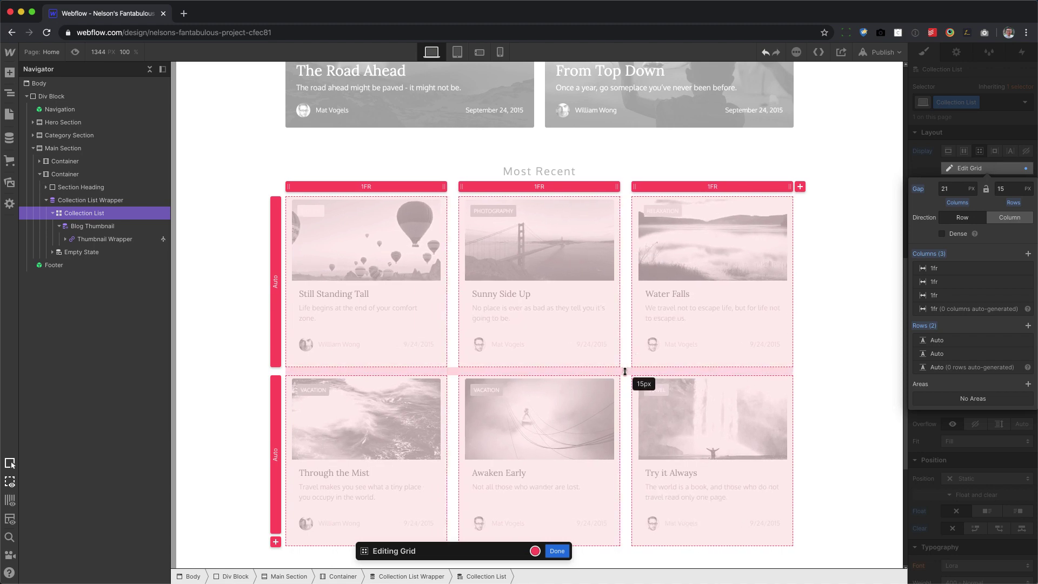
pyautogui.moveTo(625, 371)
pyautogui.mouseDown()
pyautogui.moveTo(628, 413)
pyautogui.moveTo(630, 373)
pyautogui.mouseUp()
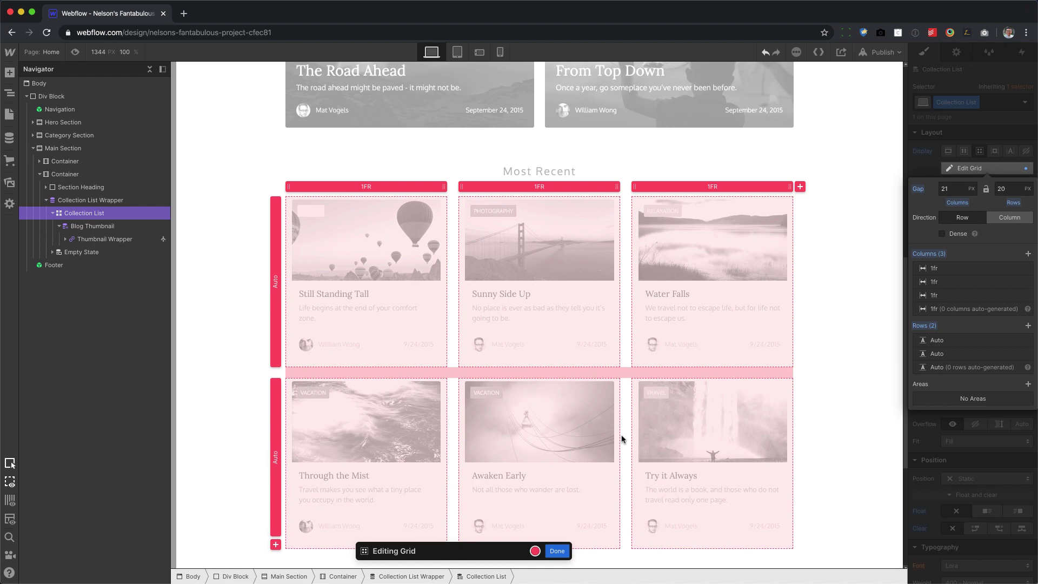
# - Finish grid editing and show the Collection List's Settings tab
pyautogui.click(560, 552)
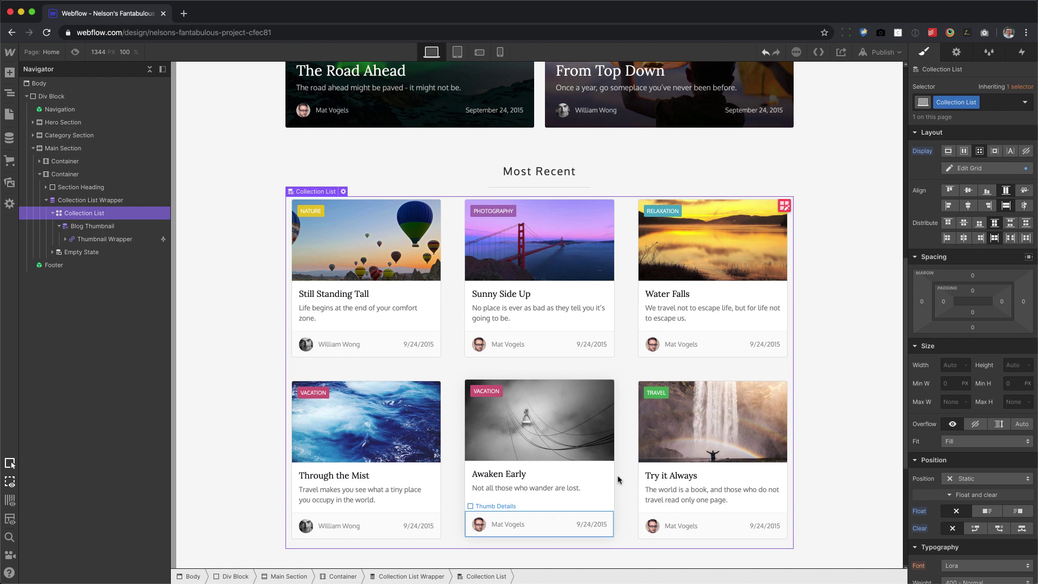
pyautogui.click(955, 52)
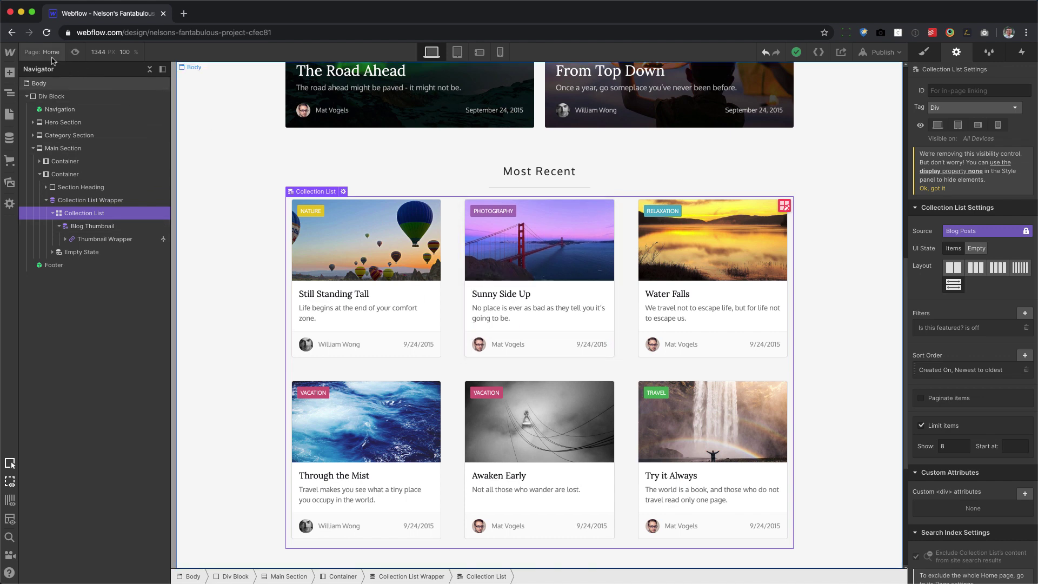
# - Create a new untitled page from the Pages panel
pyautogui.click(52, 59)
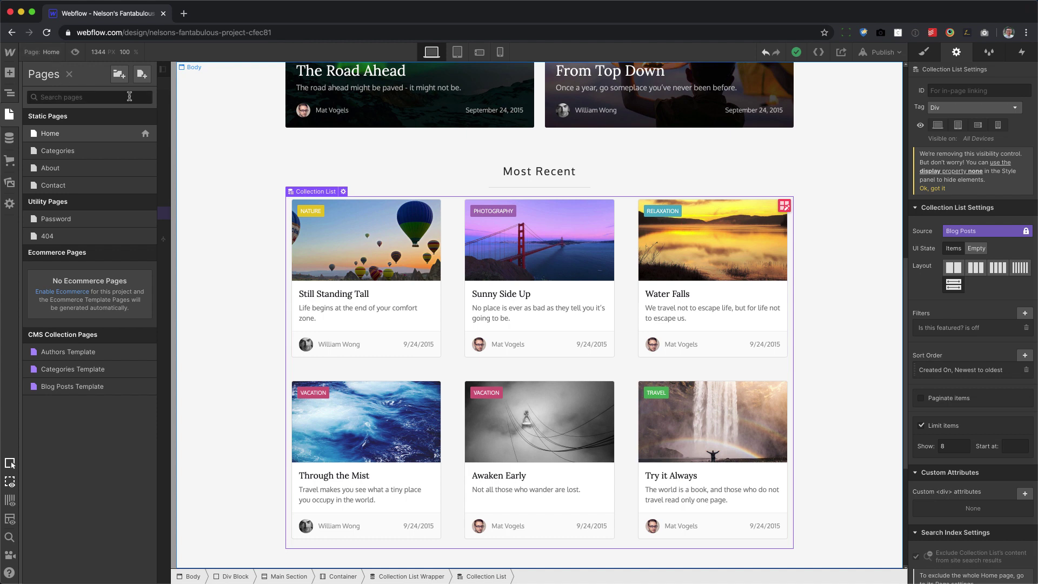
pyautogui.click(141, 74)
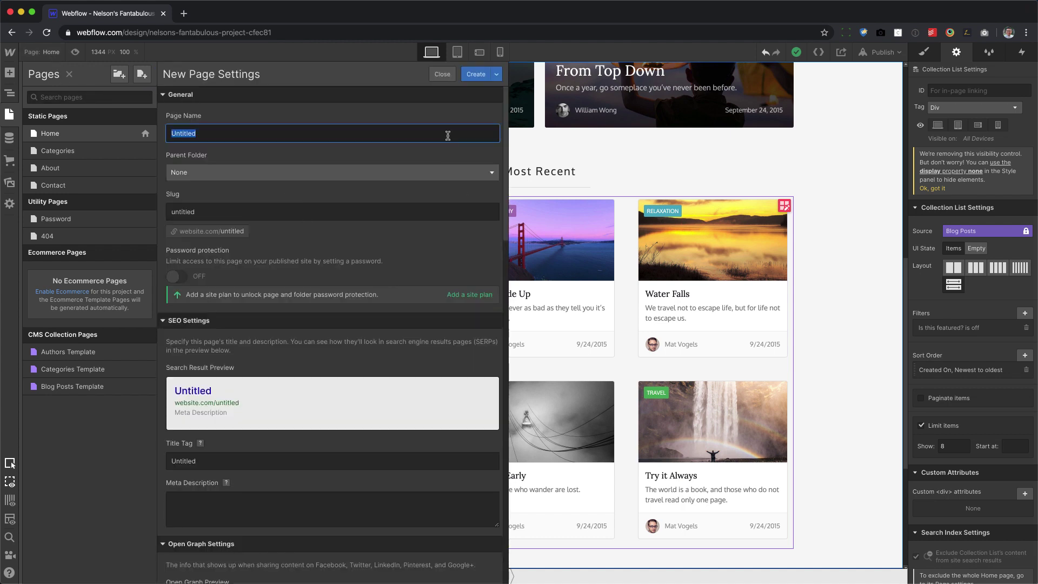
pyautogui.click(476, 74)
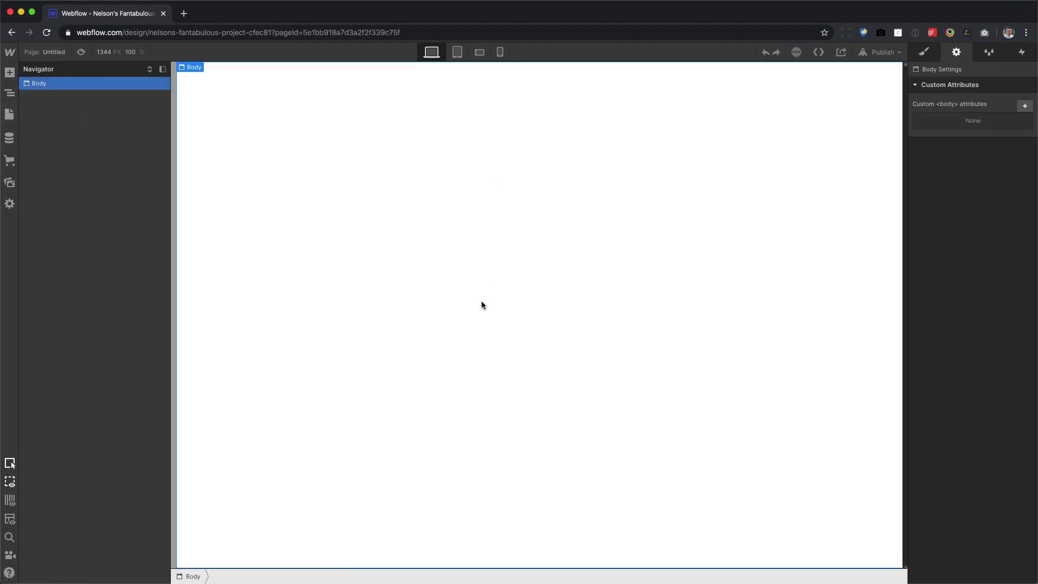
# - Add a container holding a collection list bound to Blog Posts, then close its settings popup
pyautogui.press('a')
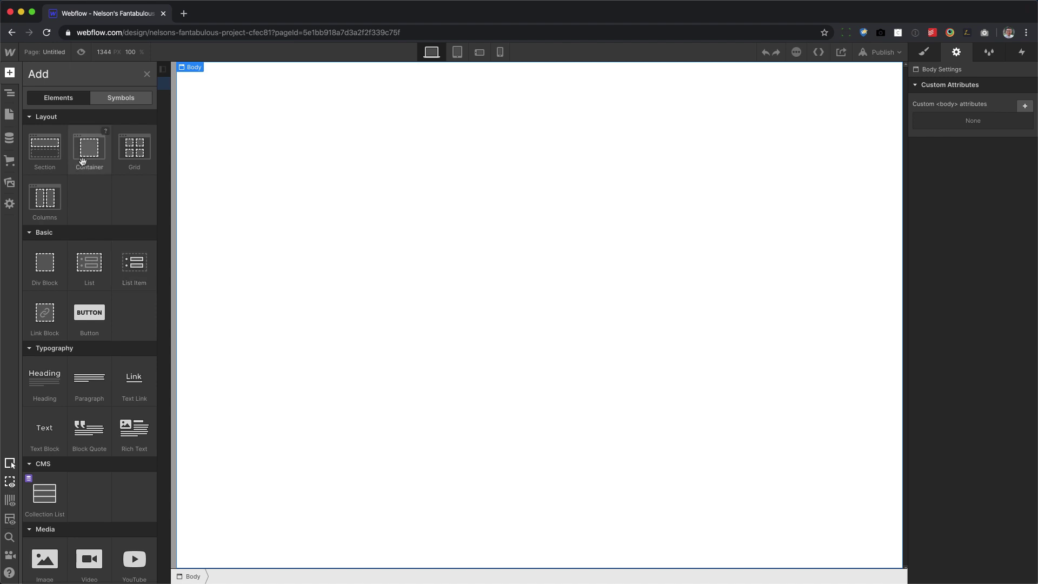
pyautogui.moveTo(82, 160); pyautogui.dragTo(422, 164)
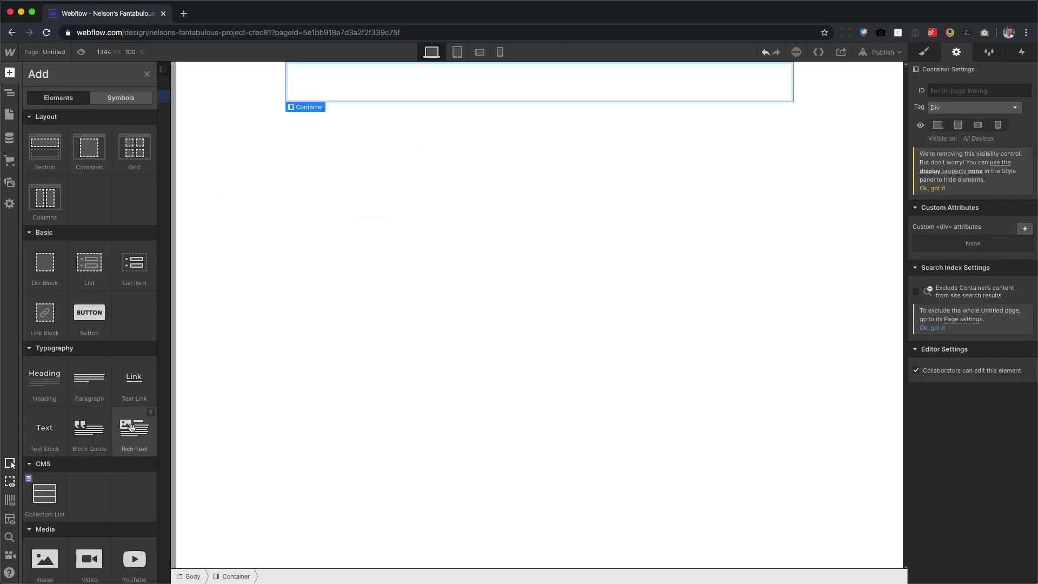
pyautogui.moveTo(45, 493); pyautogui.dragTo(486, 95)
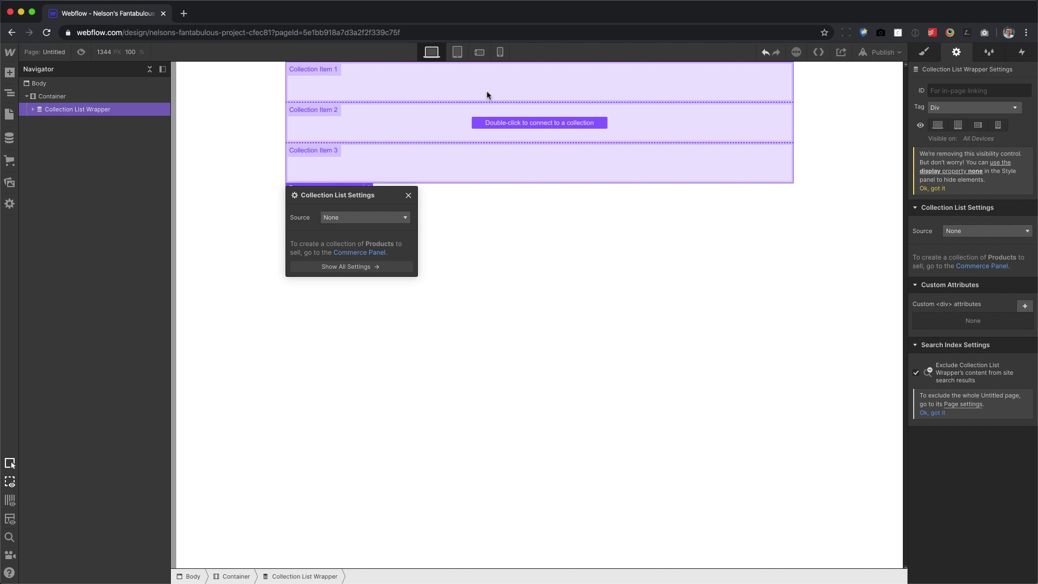
pyautogui.click(355, 217)
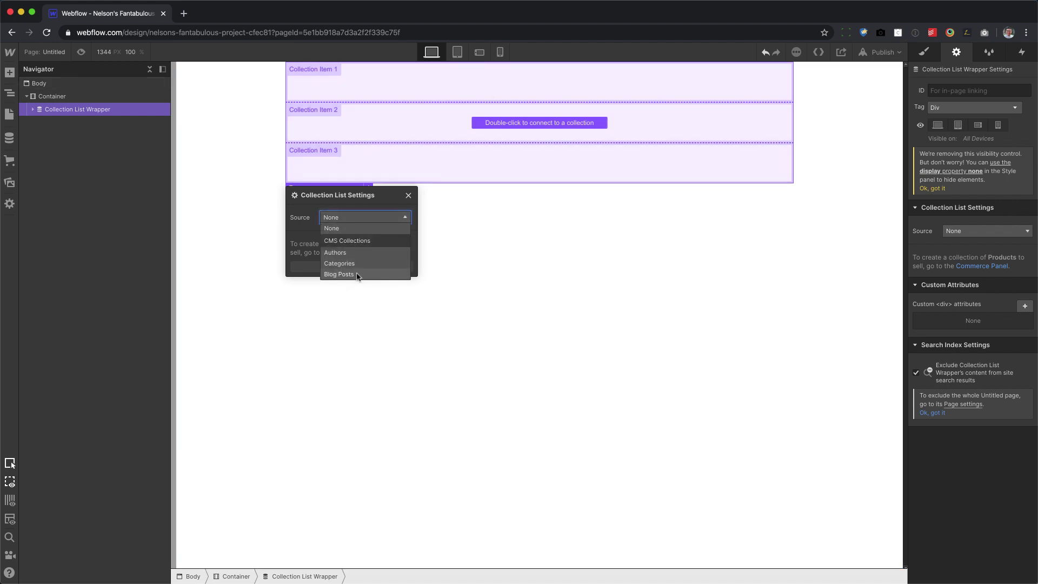
pyautogui.click(339, 274)
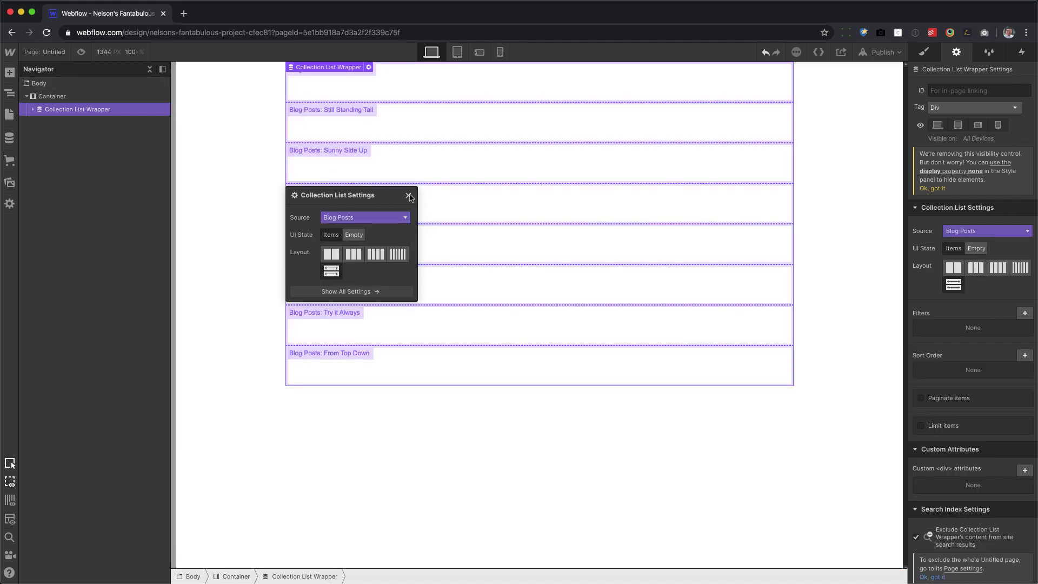
pyautogui.moveTo(359, 197); pyautogui.dragTo(341, 202)
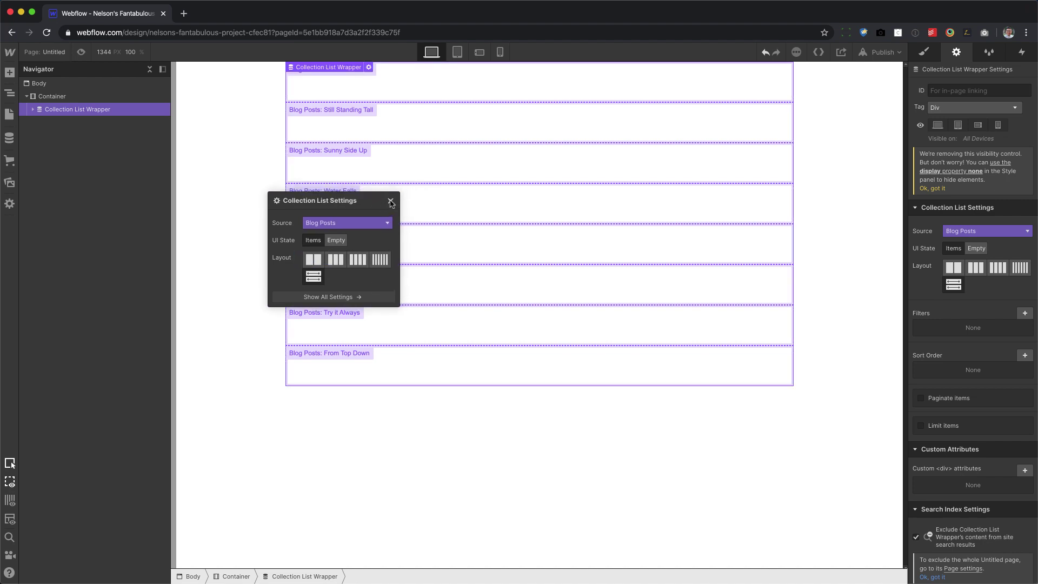
pyautogui.click(390, 201)
# - Set the blog posts Collection List's Display to Grid and Clear to None
pyautogui.click(36, 111)
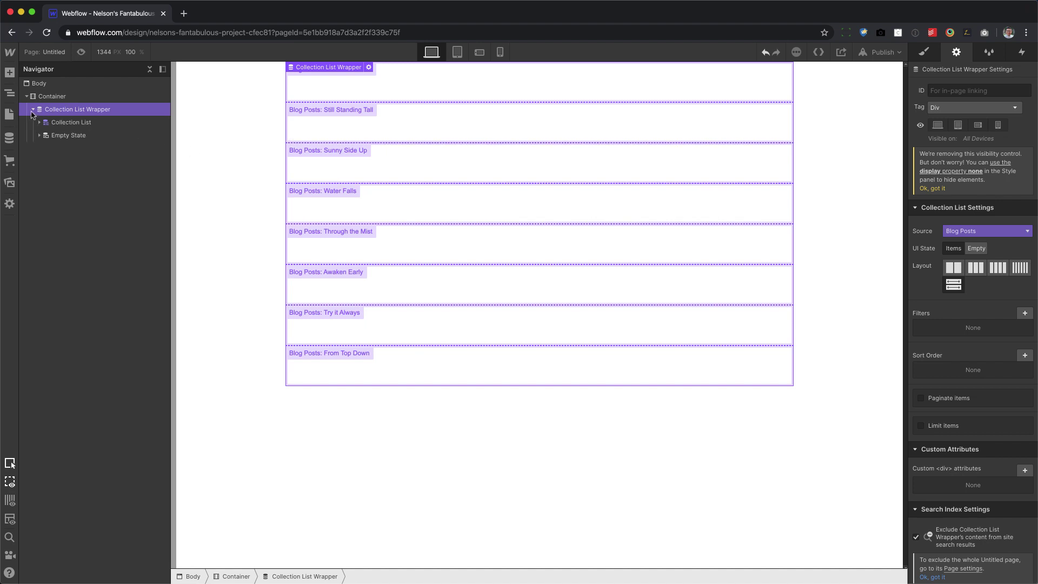
pyautogui.click(65, 123)
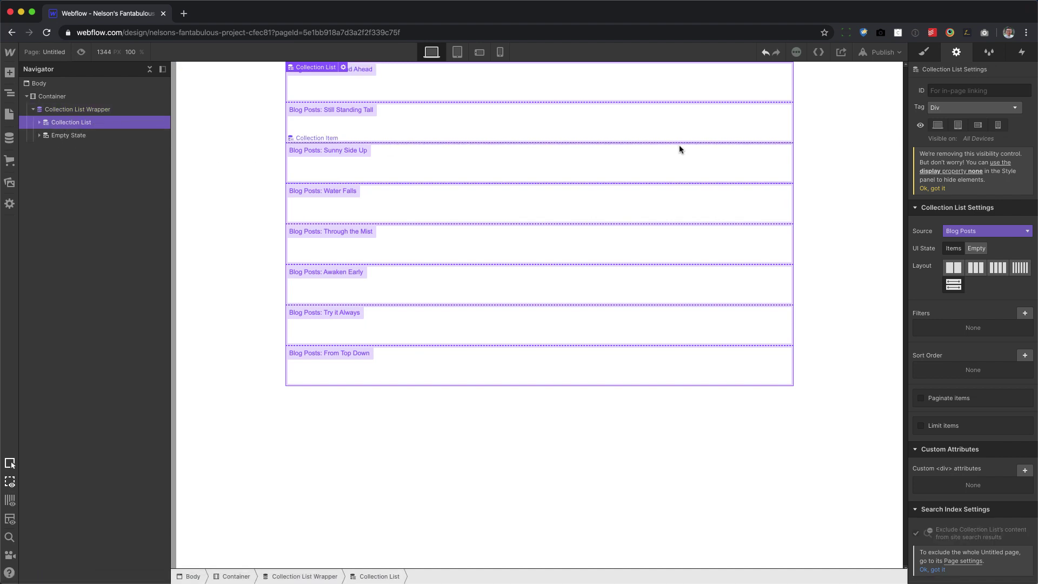
pyautogui.click(919, 54)
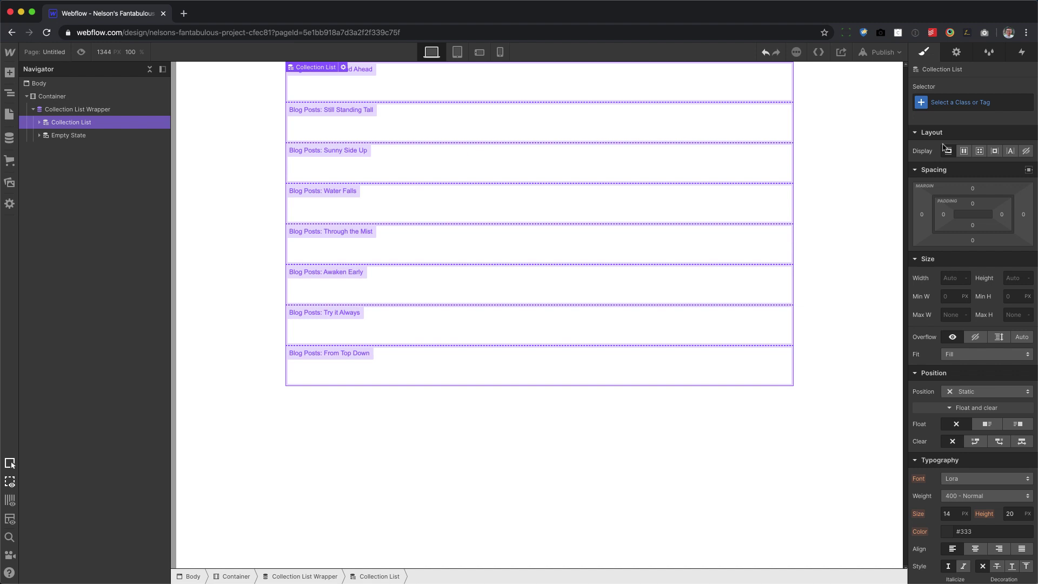
pyautogui.click(980, 152)
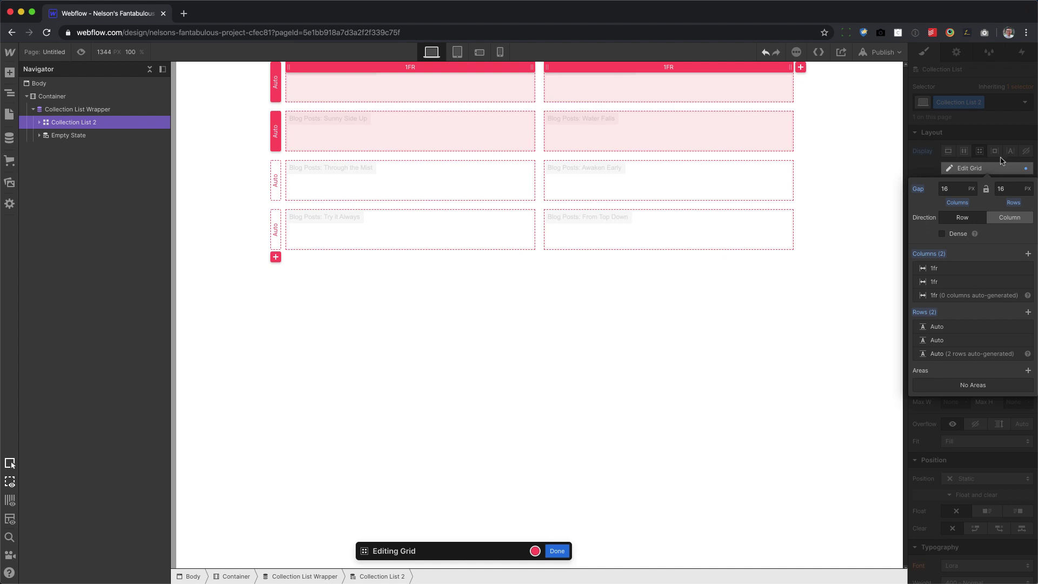
pyautogui.click(986, 169)
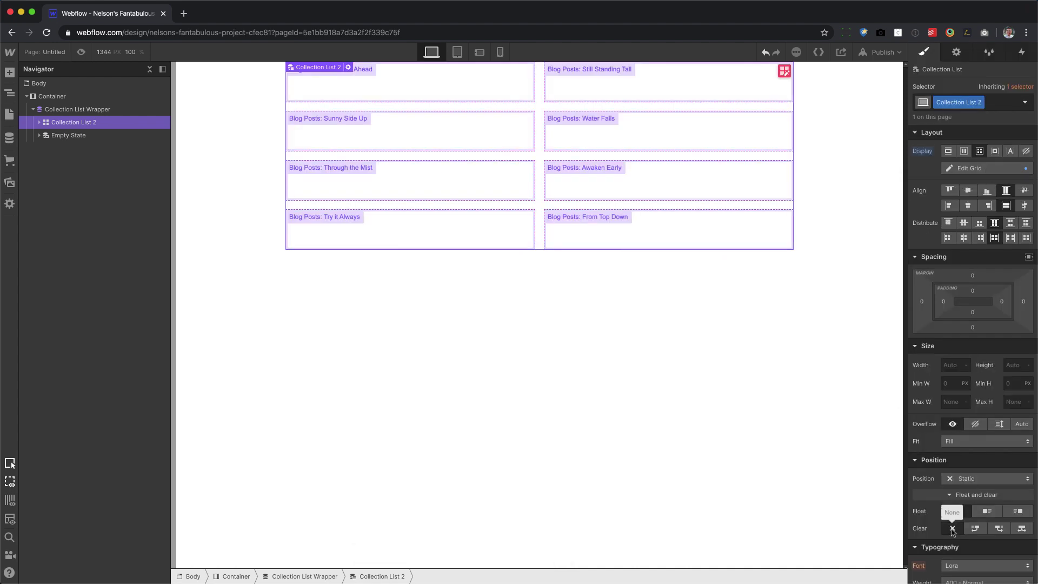
pyautogui.click(953, 528)
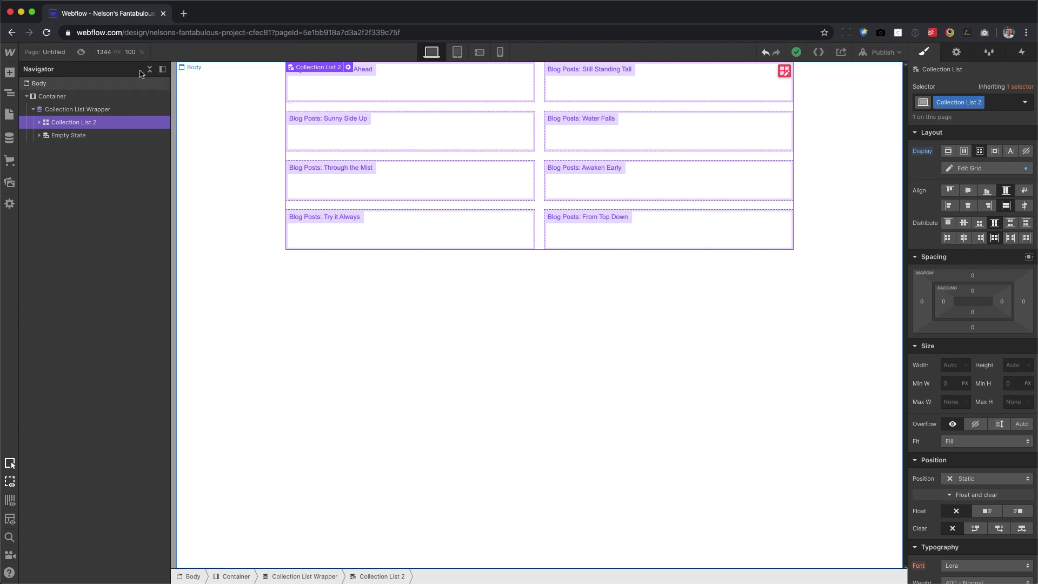
# - Add a third column to the blog posts grid and check it in preview
pyautogui.click(956, 52)
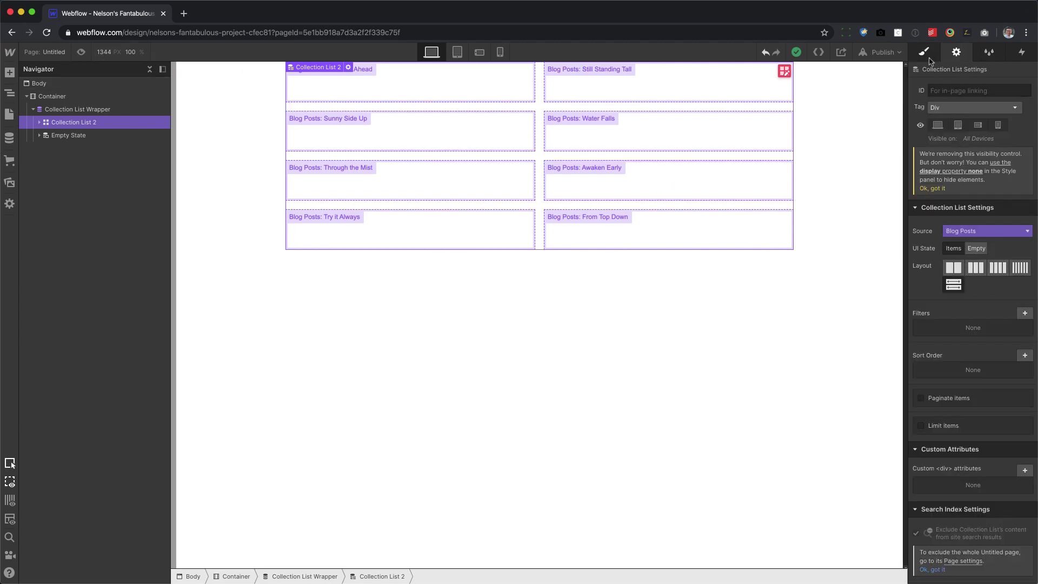
pyautogui.click(925, 53)
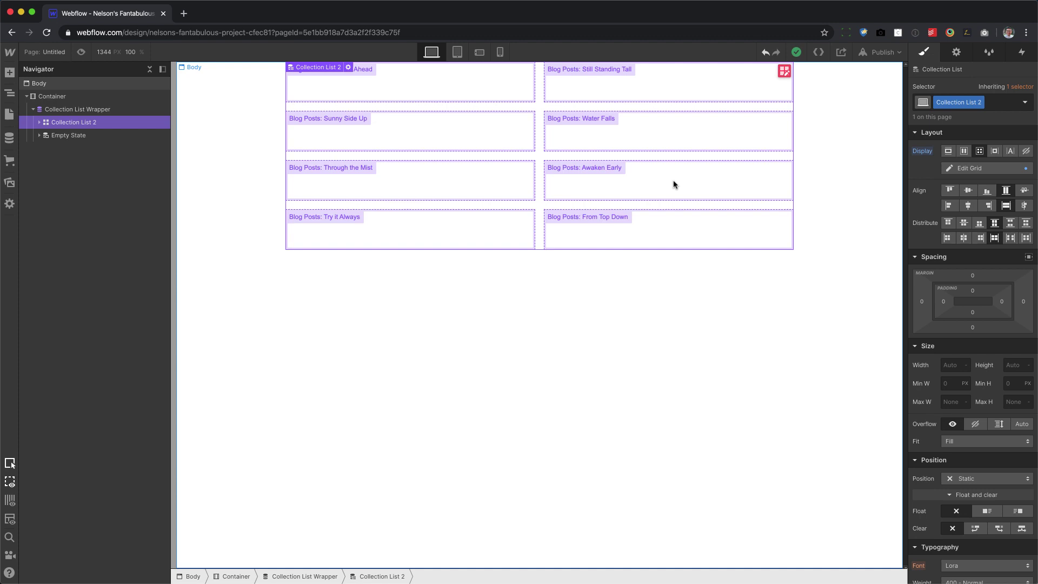
pyautogui.click(784, 71)
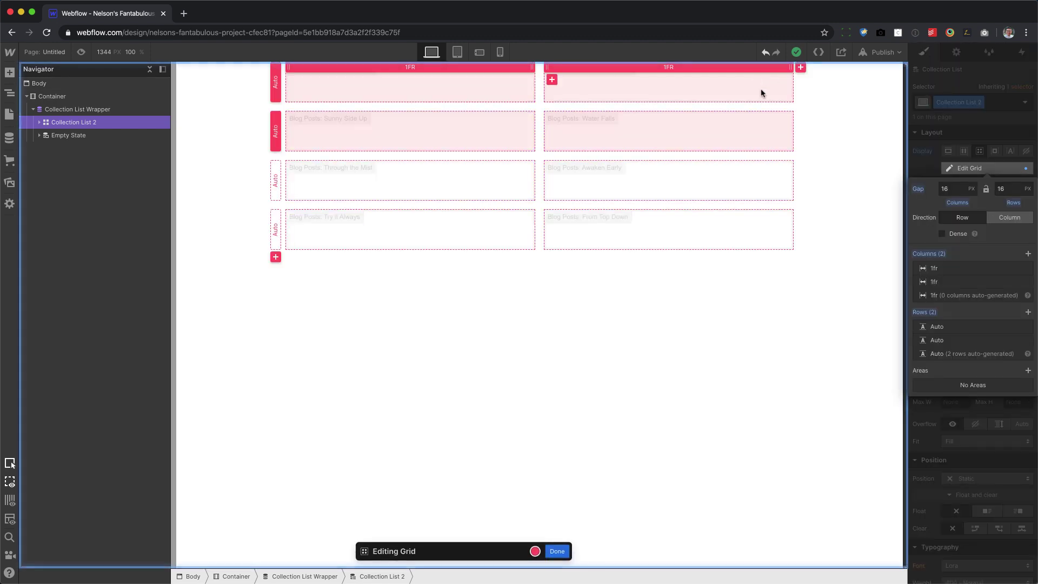
pyautogui.click(800, 67)
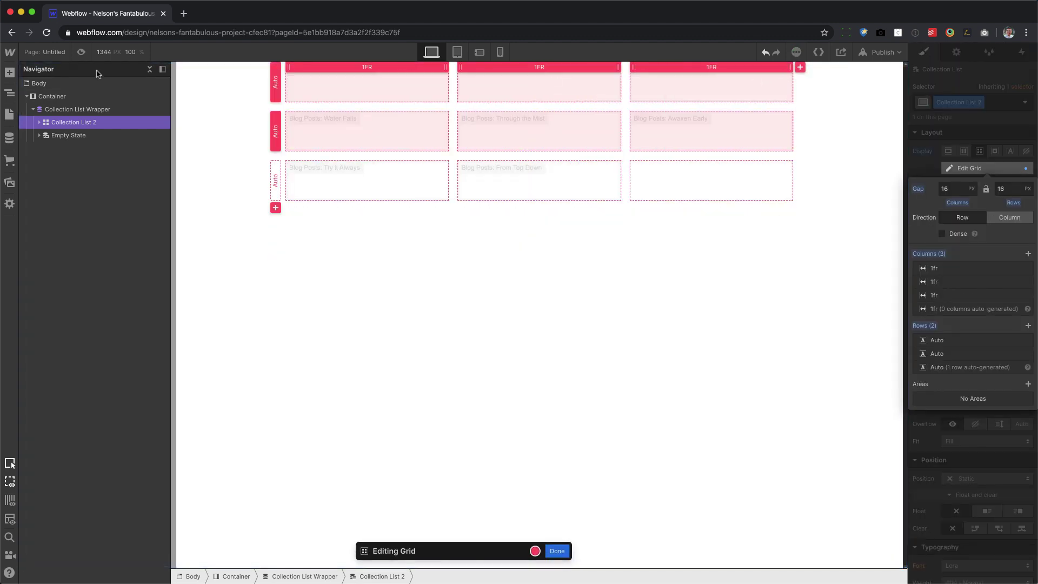
pyautogui.click(81, 52)
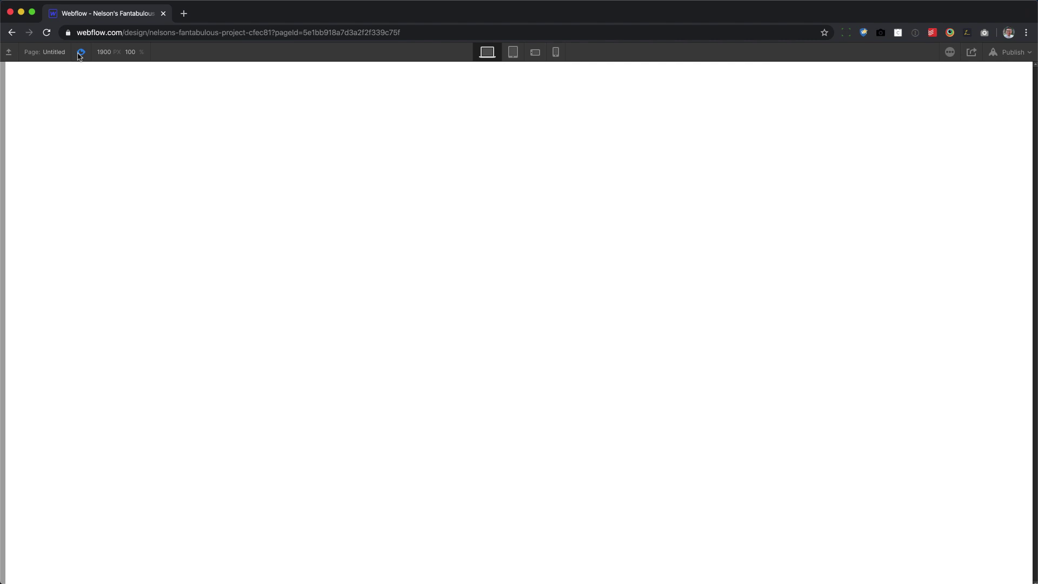
pyautogui.click(80, 53)
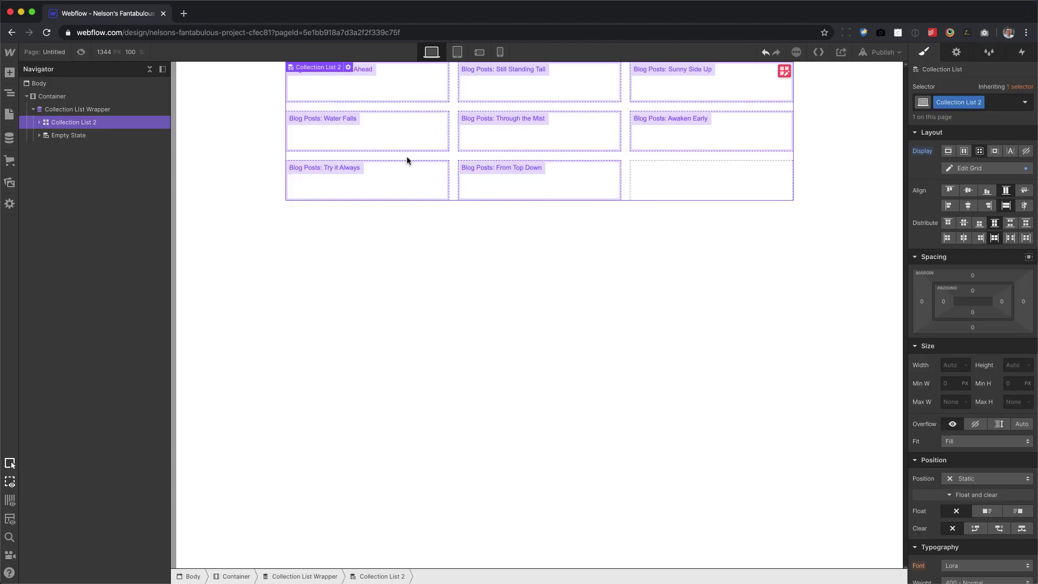
# - Open the Categories page and select the Nature category card
pyautogui.click(31, 52)
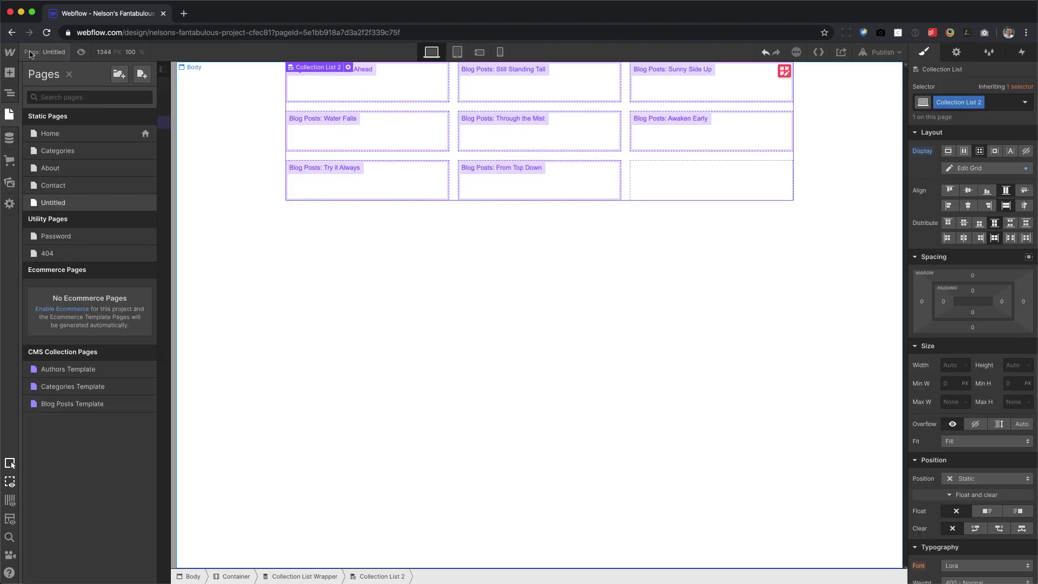
pyautogui.click(76, 157)
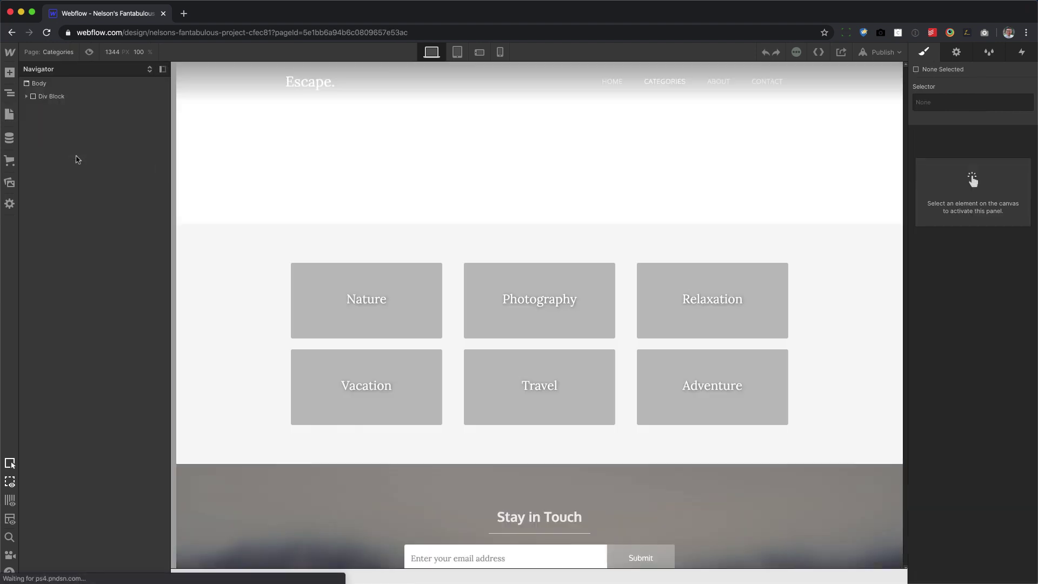
pyautogui.click(431, 329)
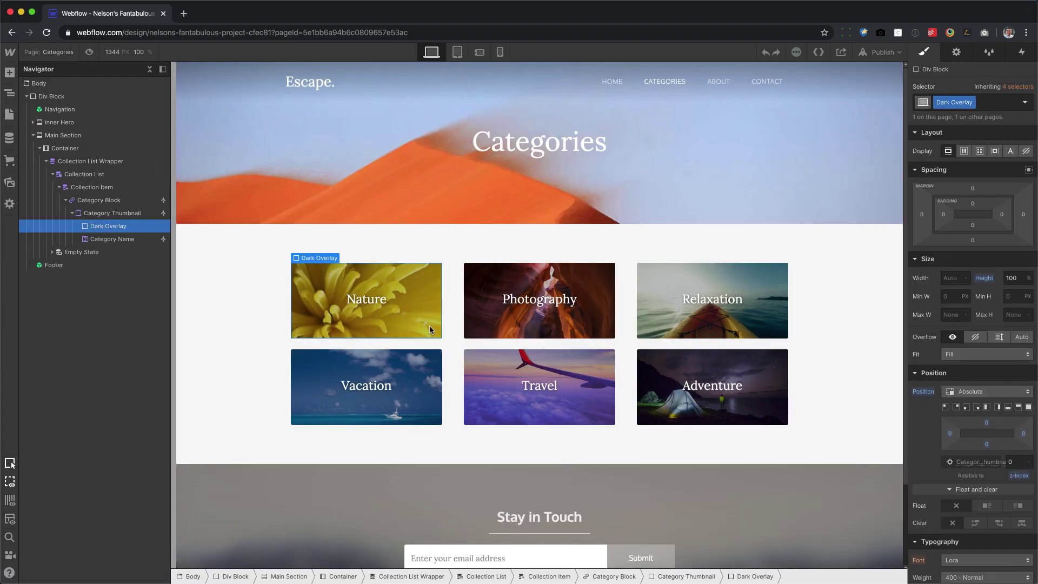
pyautogui.click(448, 333)
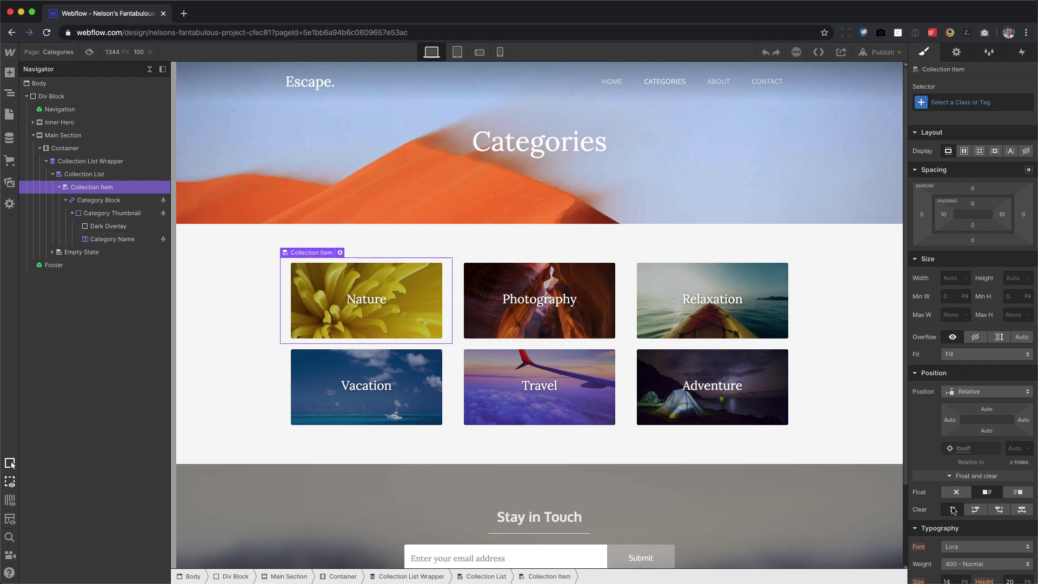
# - Set the categories Collection List's Clear to None
pyautogui.click(106, 174)
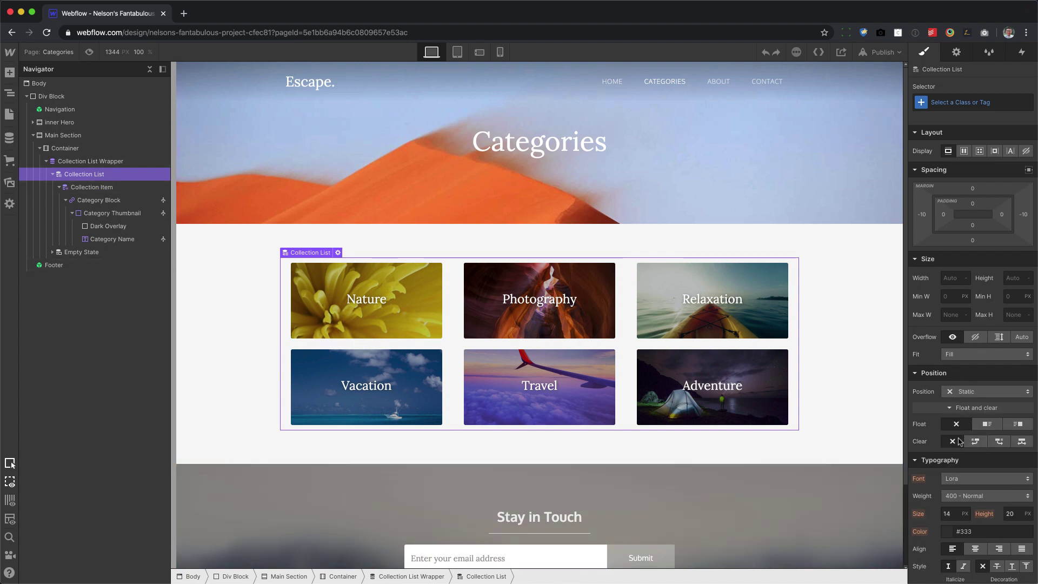
pyautogui.click(953, 441)
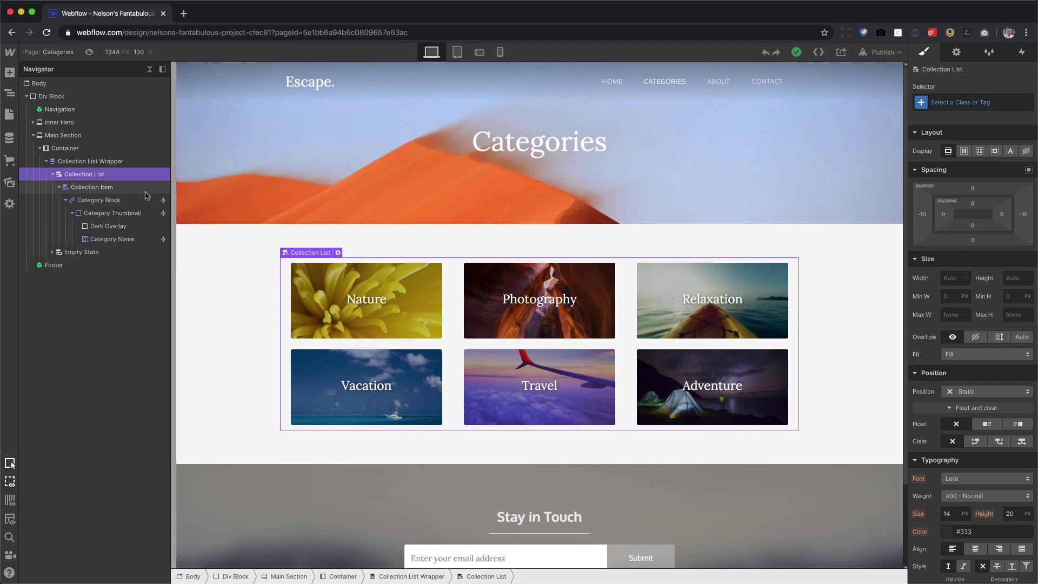
pyautogui.click(145, 190)
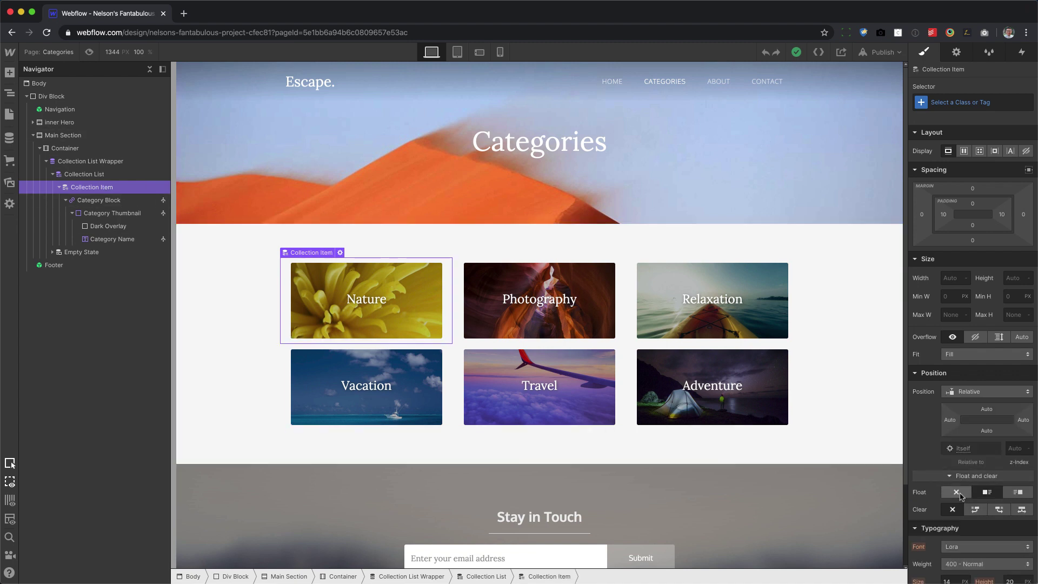
pyautogui.click(115, 175)
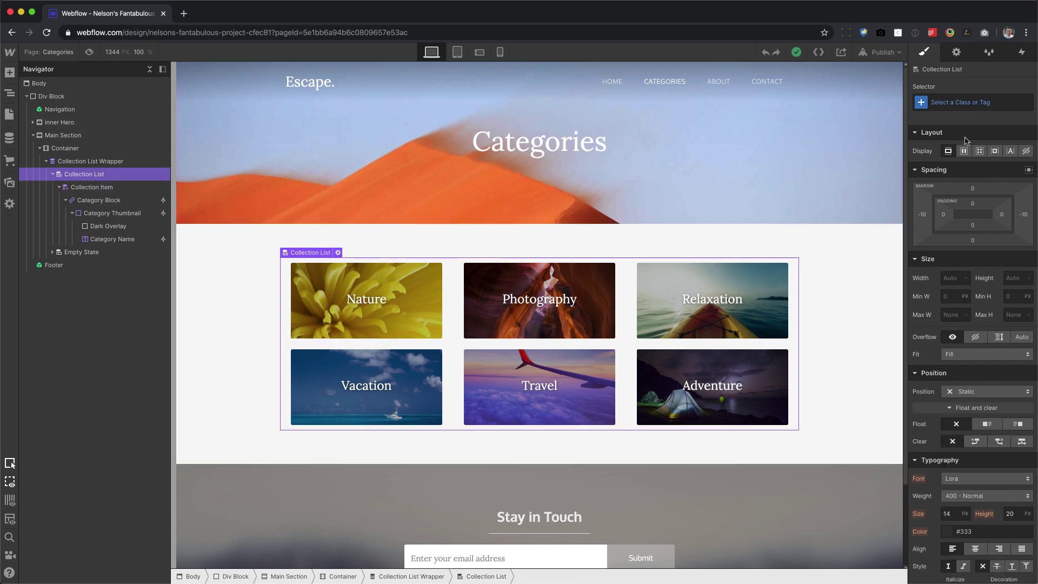
# - Undo the grid, set Collection Item Float to None and Collection List Clear to None
pyautogui.click(978, 151)
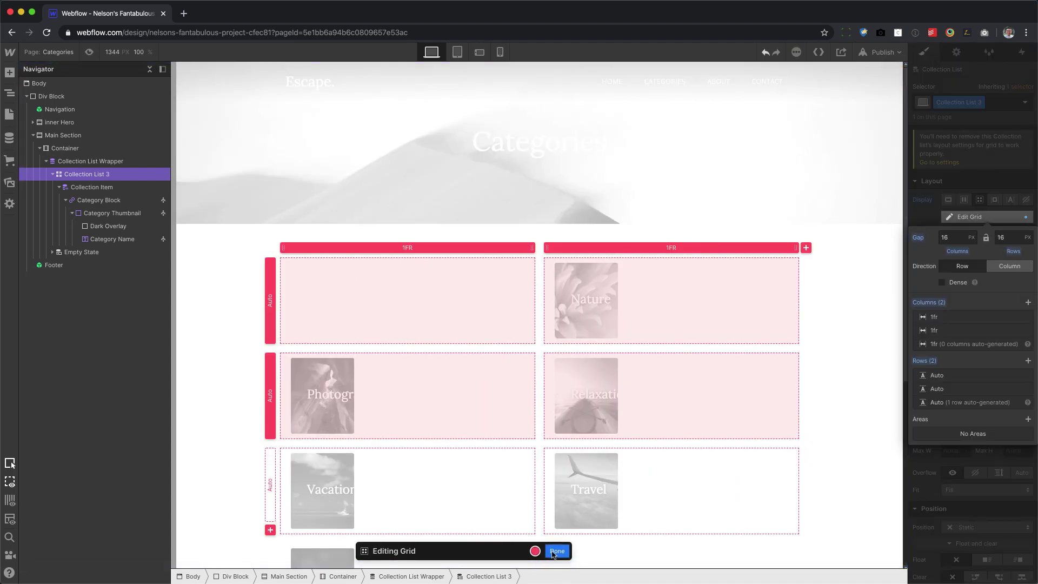
pyautogui.press('super+z')
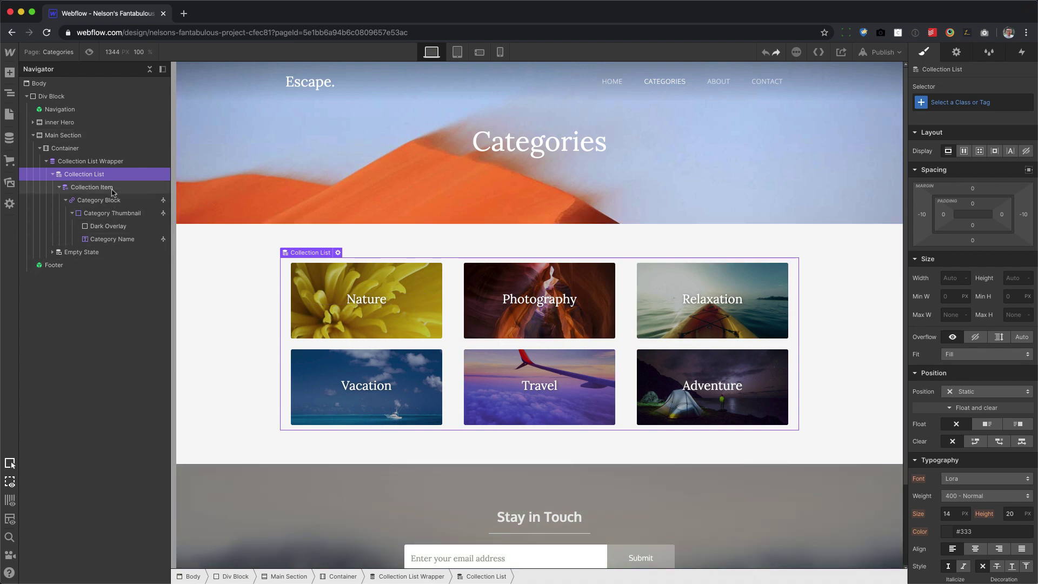
pyautogui.click(92, 187)
pyautogui.click(956, 492)
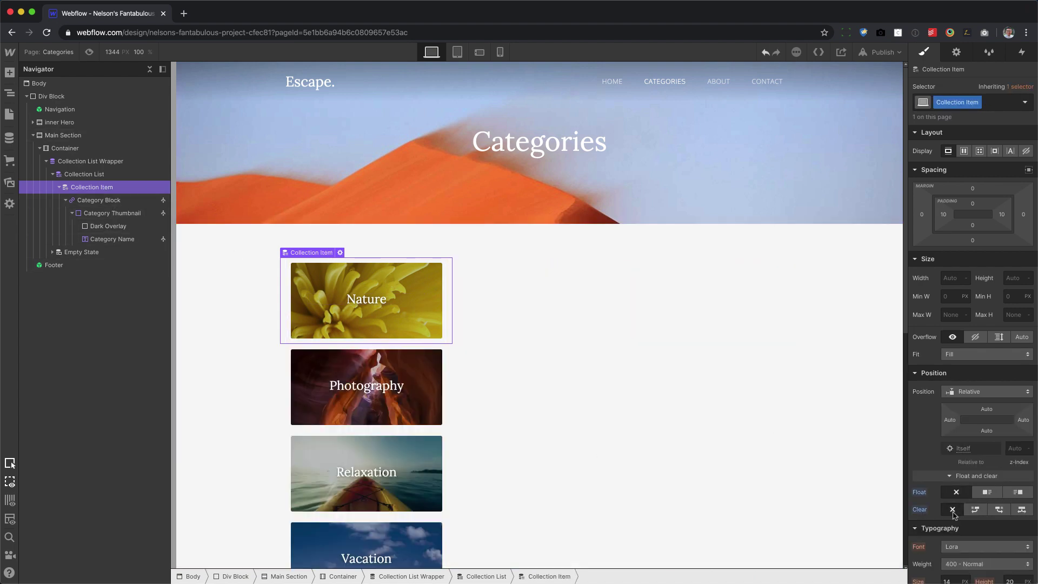
pyautogui.click(131, 178)
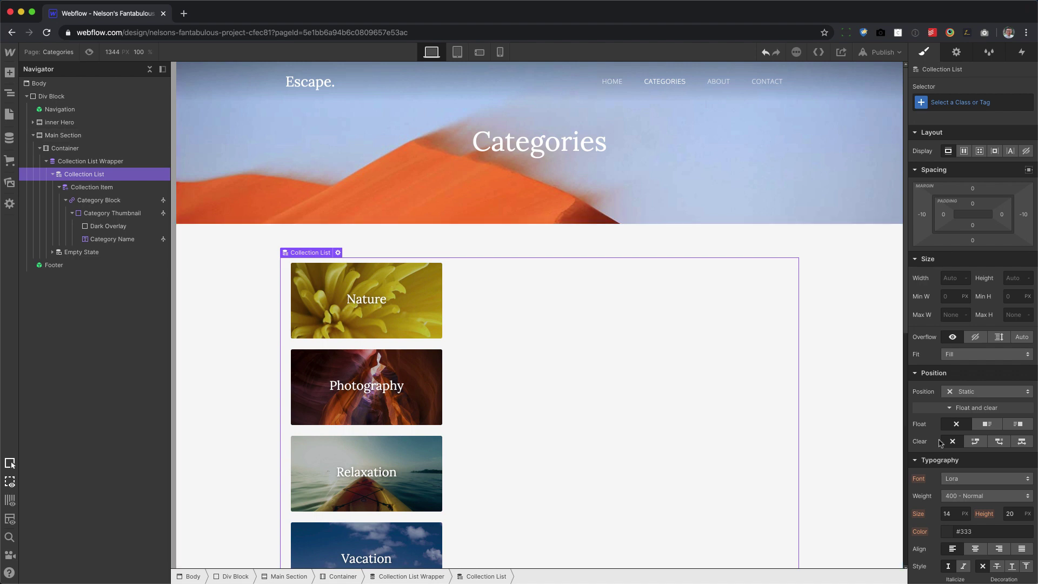
pyautogui.click(955, 441)
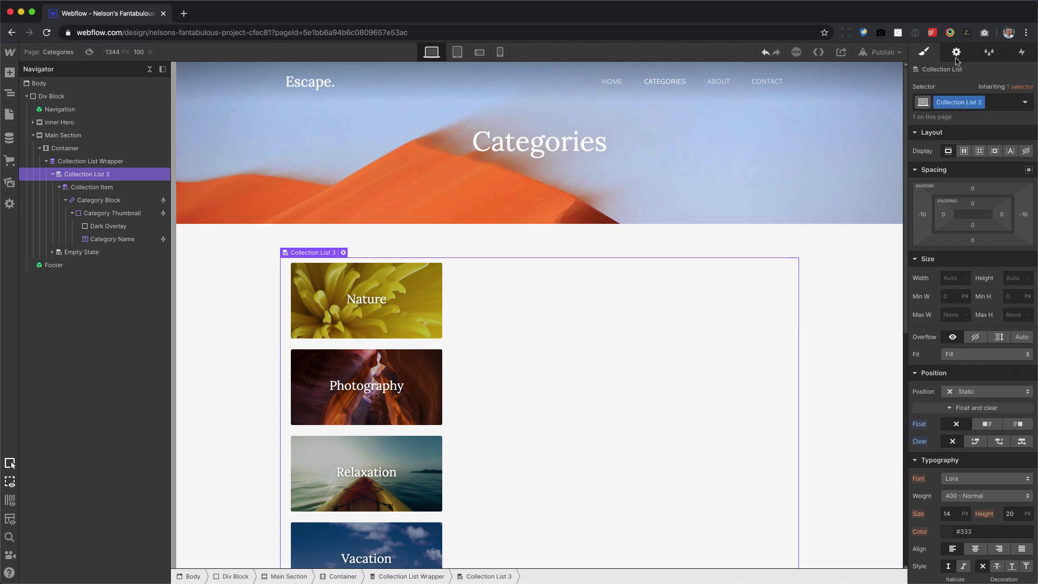
# - Give the categories list the full-width layout and set its Display to Grid
pyautogui.click(956, 56)
pyautogui.click(954, 285)
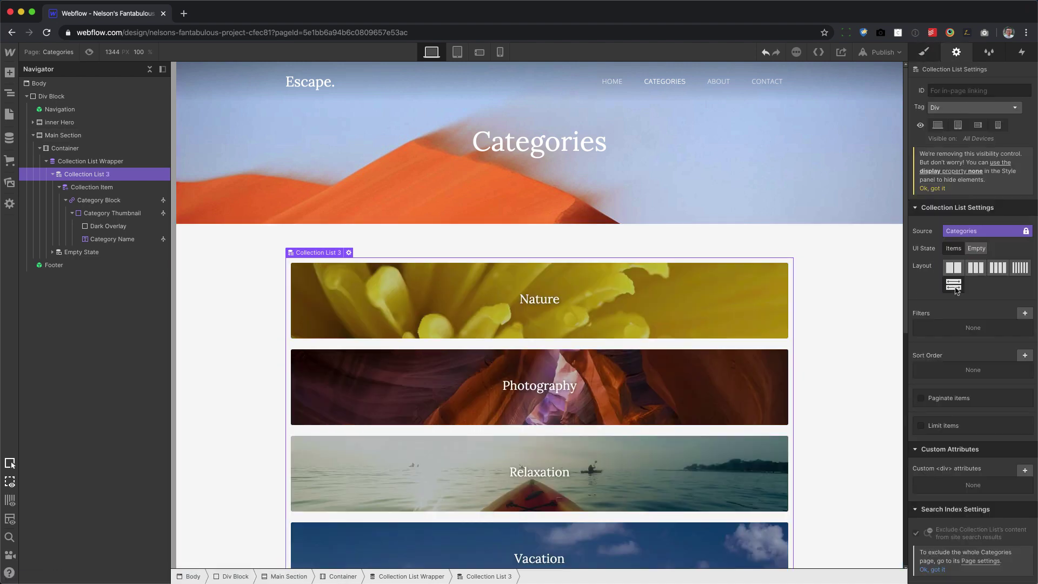
pyautogui.click(924, 53)
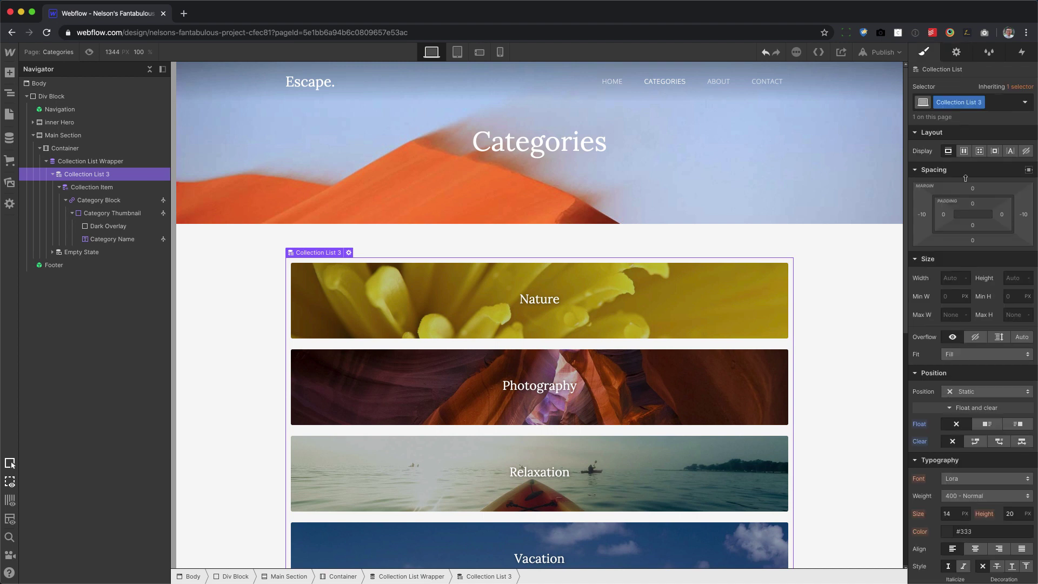
pyautogui.click(979, 151)
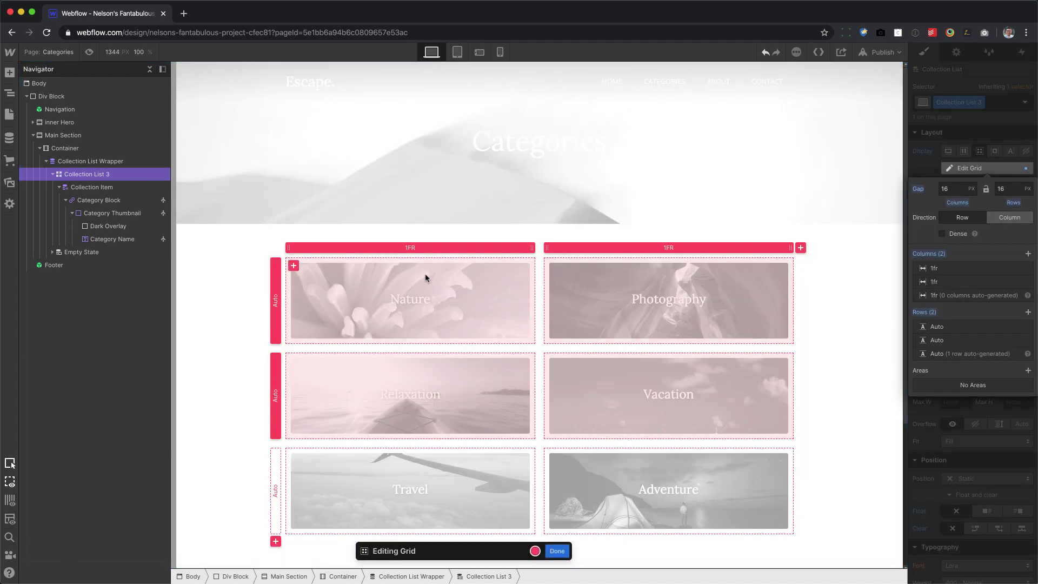